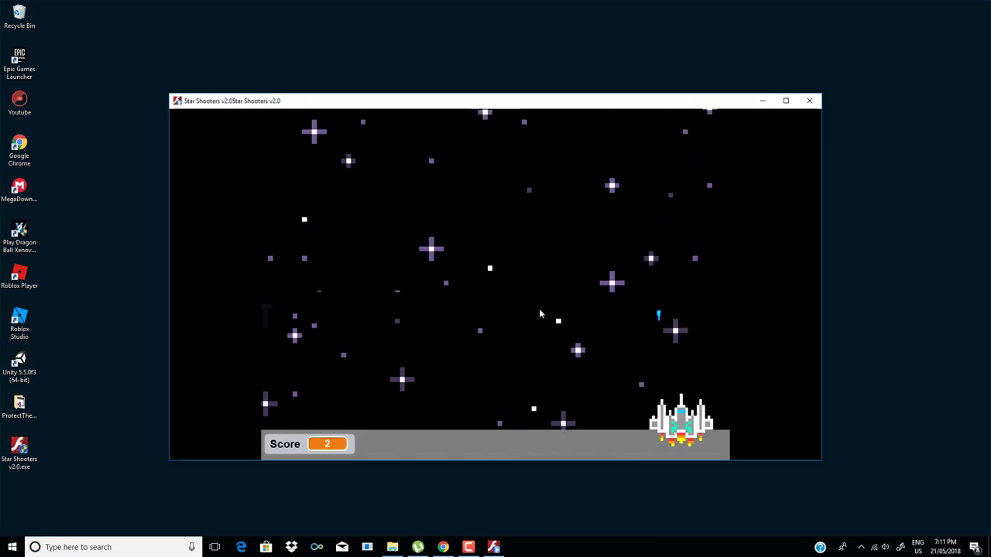
Play a round of Star Shooters v2.0 by steering and firing the ship, and close the game with its trial notice.
key(Left)
key(space)
key(Left)
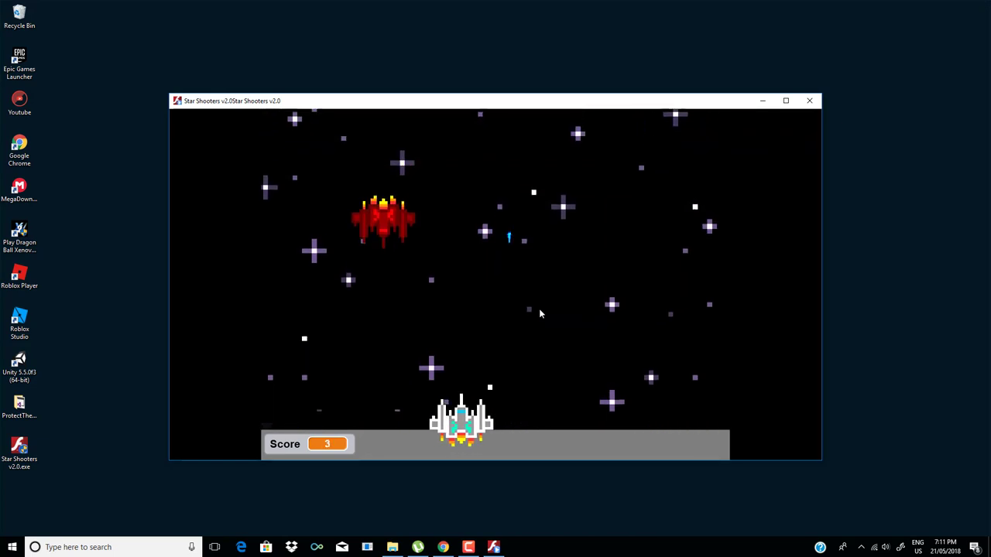
key(space)
key(Right)
key(Right)
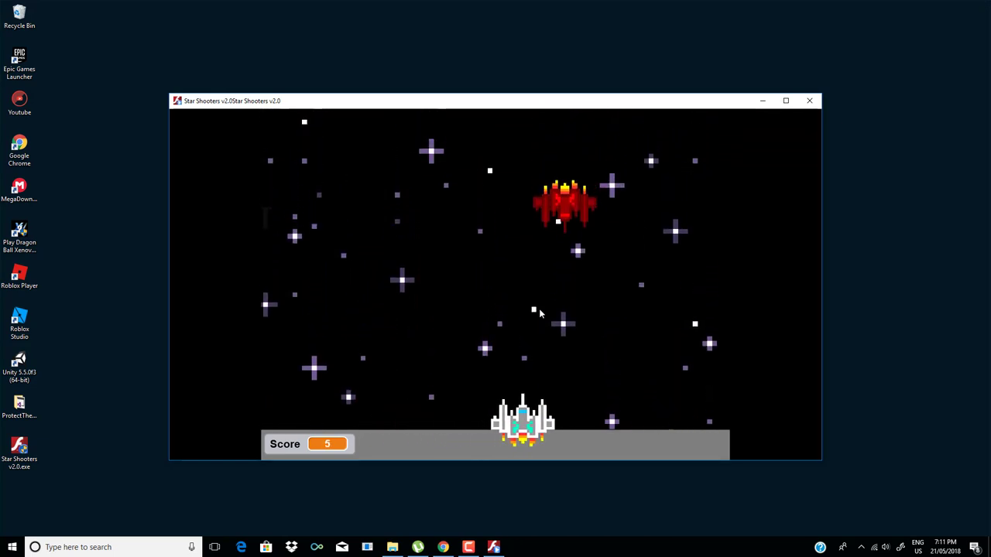
key(Left)
key(Right)
key(space)
key(Left)
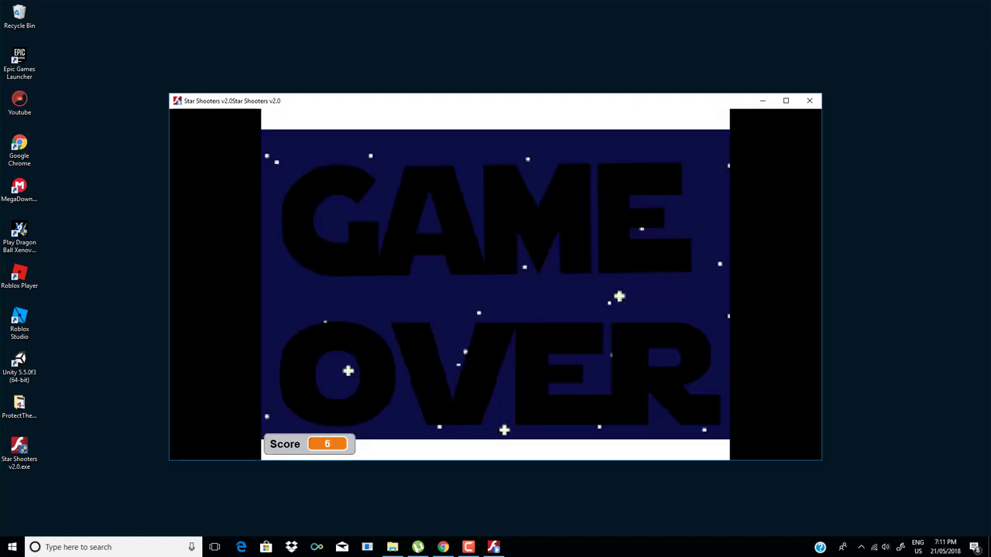
click(809, 101)
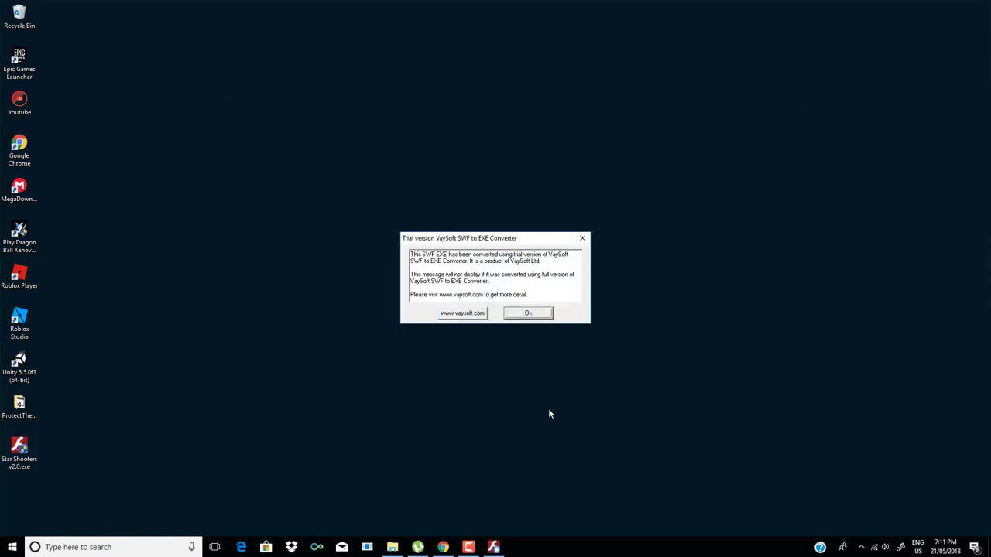
click(528, 313)
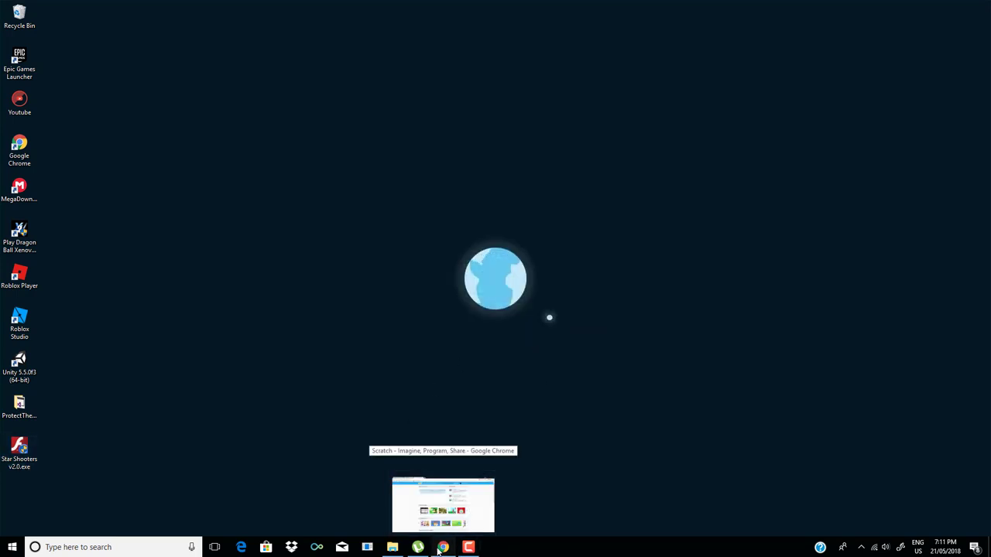
Switch to Chrome and show the VaySoft SWF to EXE Converter product page.
click(439, 546)
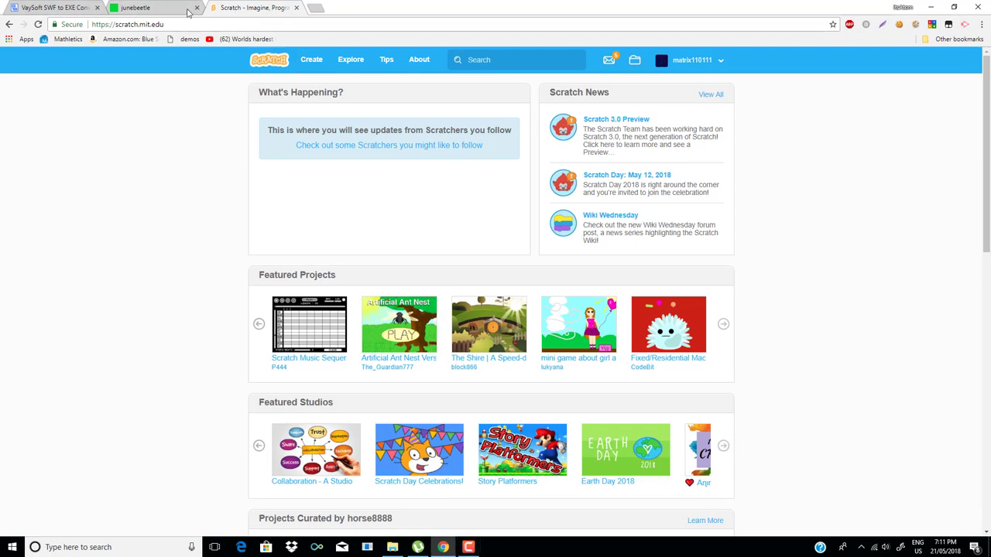
click(55, 7)
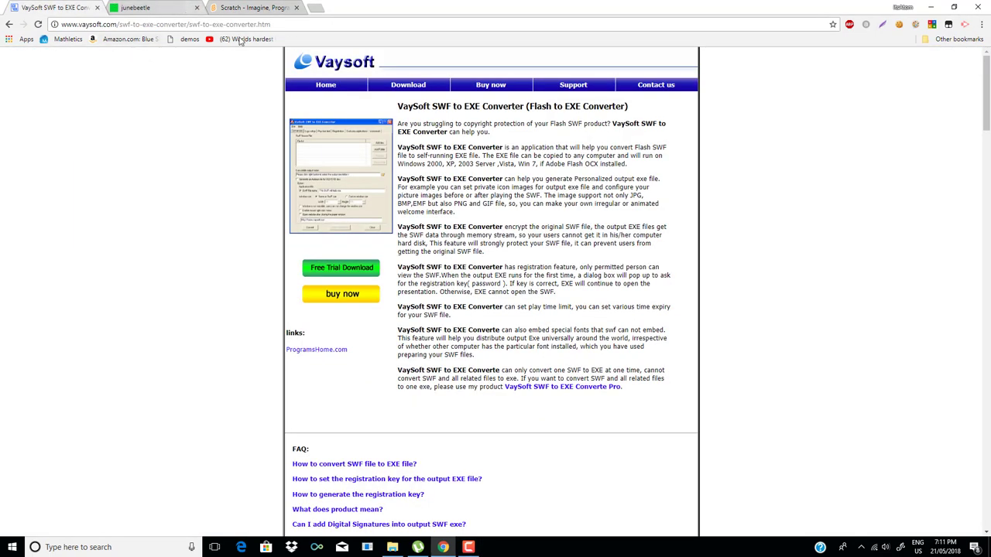
click(370, 270)
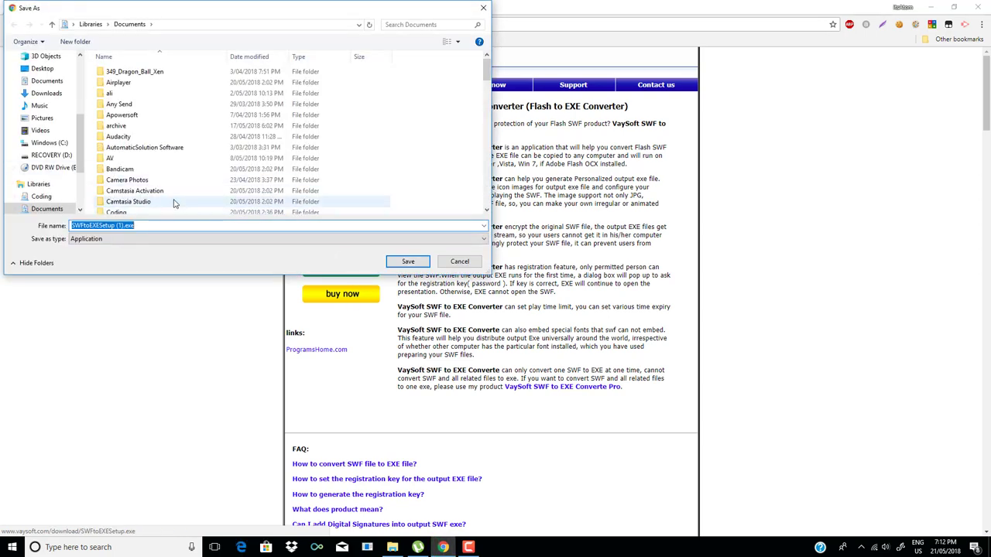
scroll(186, 194, down, 6)
scroll(186, 193, down, 8)
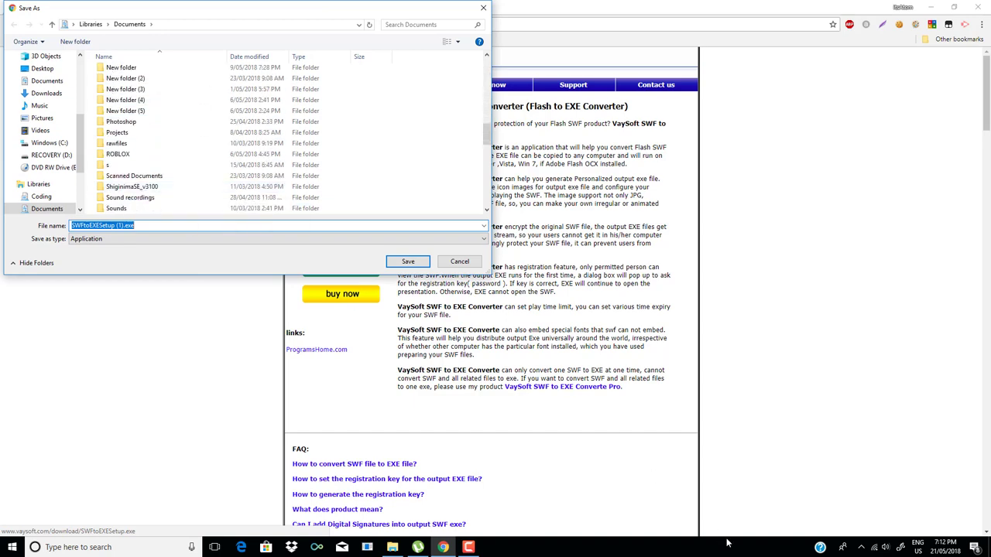
click(468, 548)
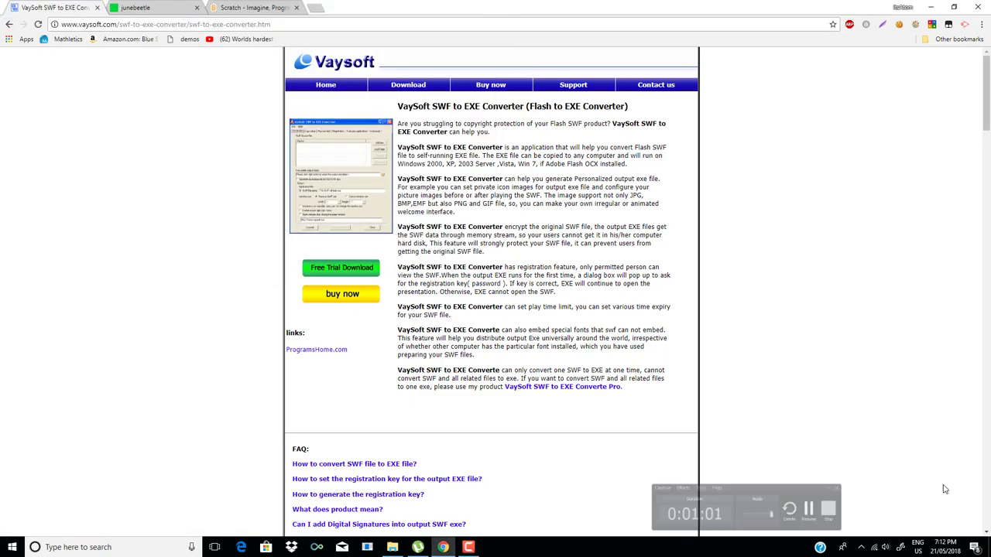
Download the VaySoft free trial installer into Documents as SWFtoEXESetup.exe and run it.
click(372, 274)
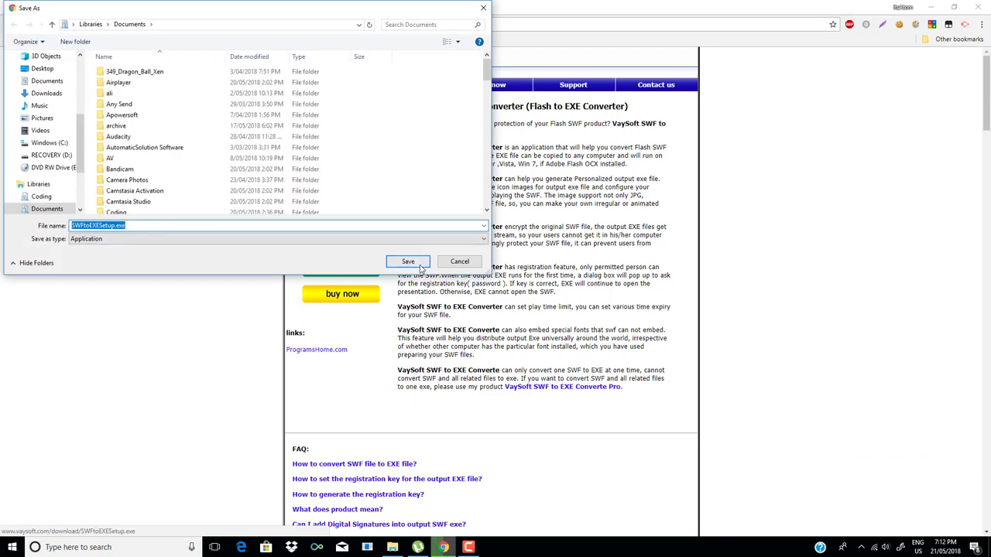
click(421, 267)
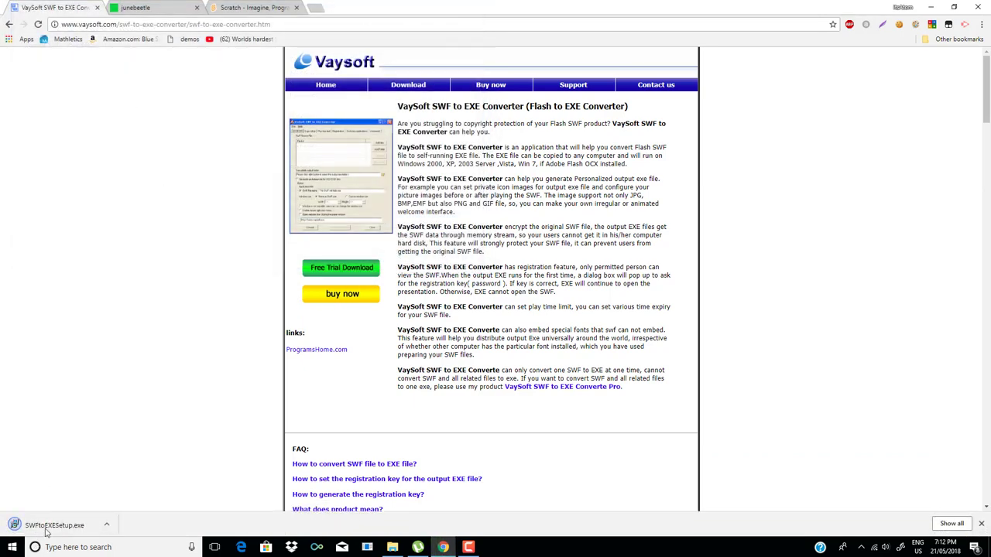
click(46, 530)
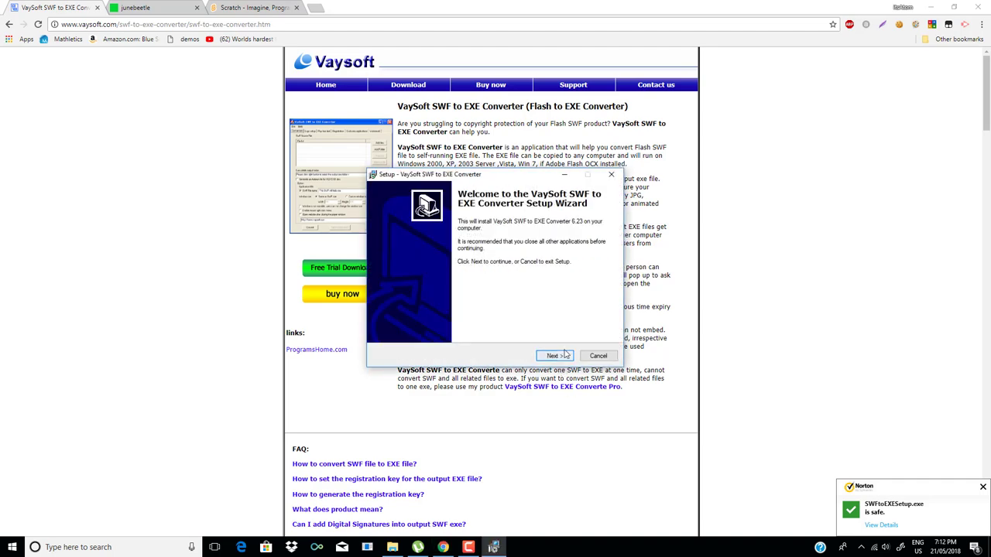
Install VaySoft SWF to EXE Converter in the default folder with a desktop icon, without launching it at the end.
click(554, 359)
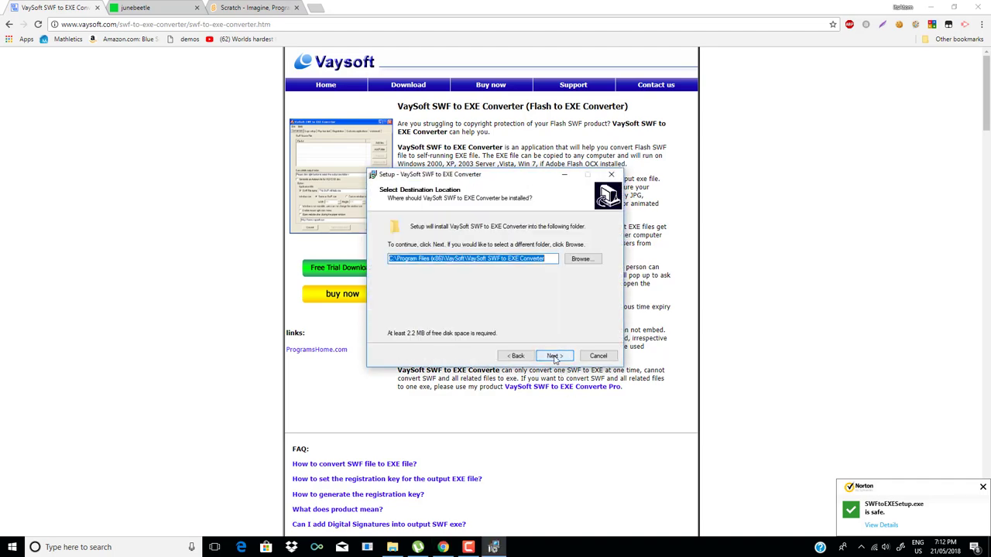
click(554, 358)
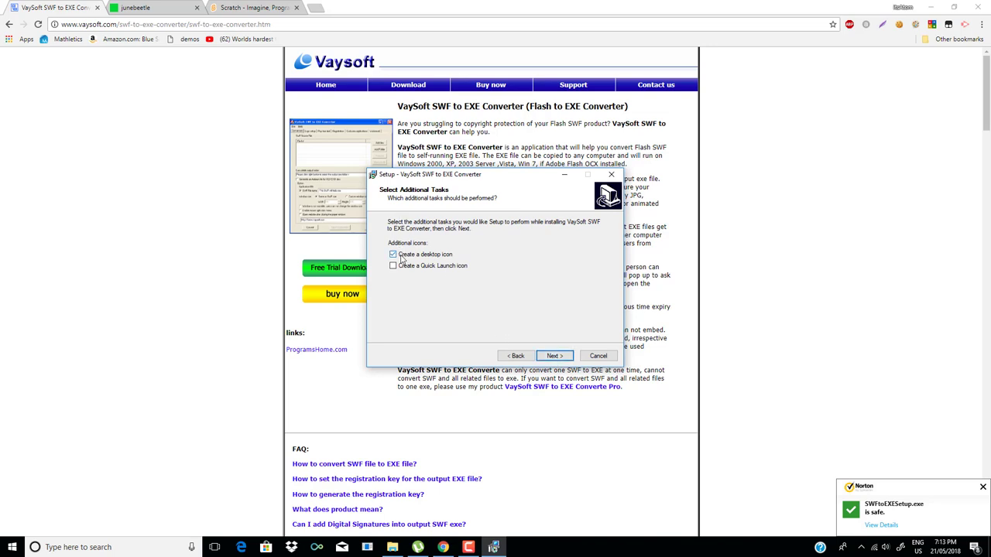
click(558, 356)
click(555, 356)
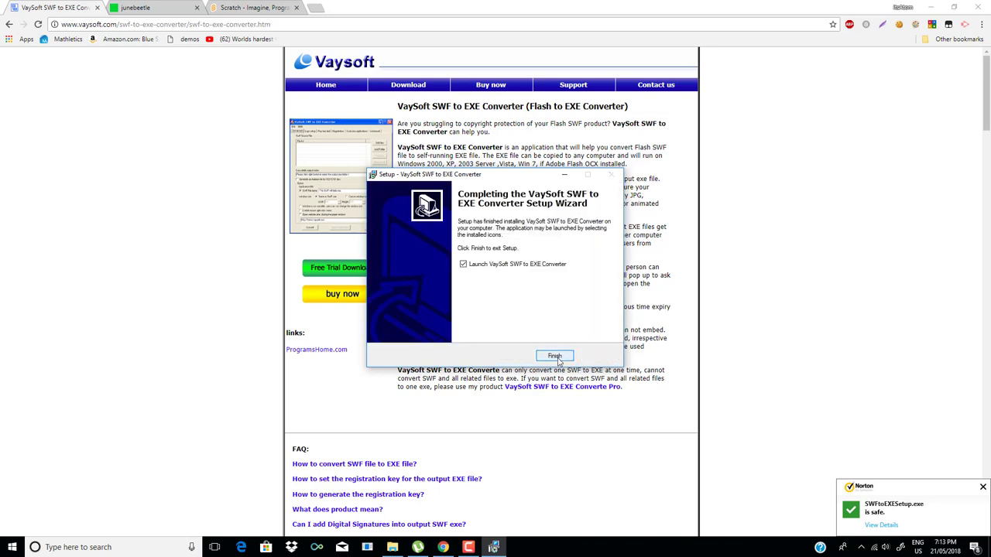
click(463, 264)
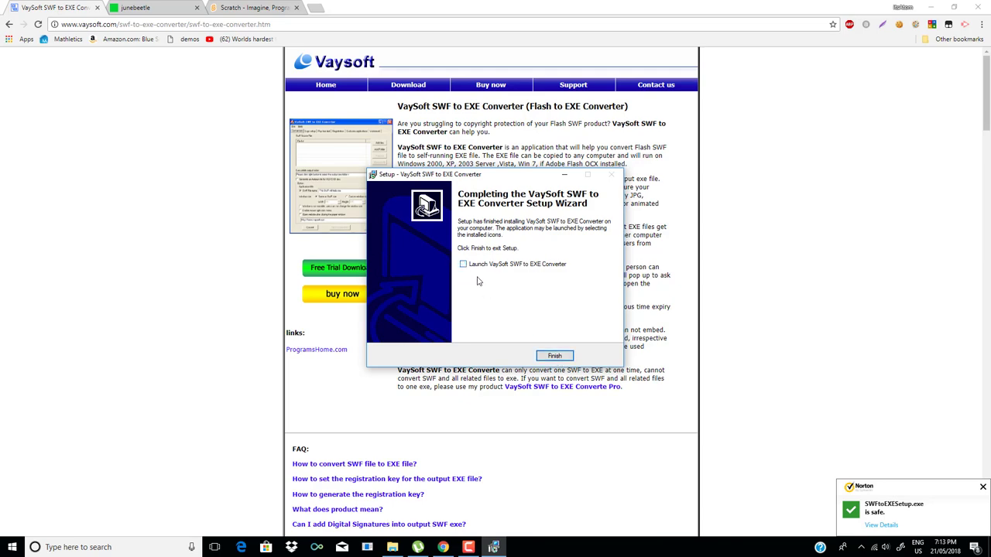
click(553, 358)
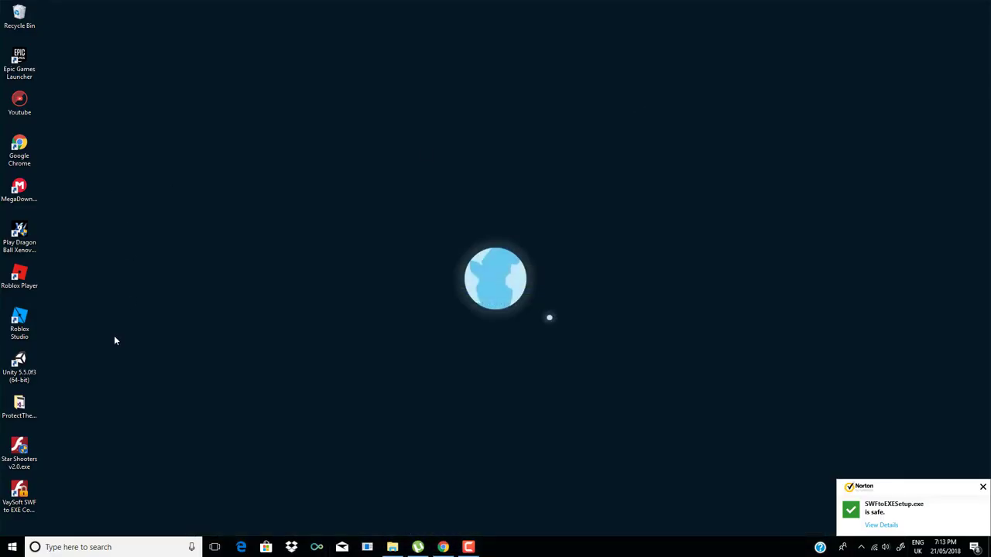
Move the VaySoft SWF to EXE Converter shortcut to the middle of the desktop and deselect it.
drag(20, 496, 459, 223)
drag(388, 172, 733, 384)
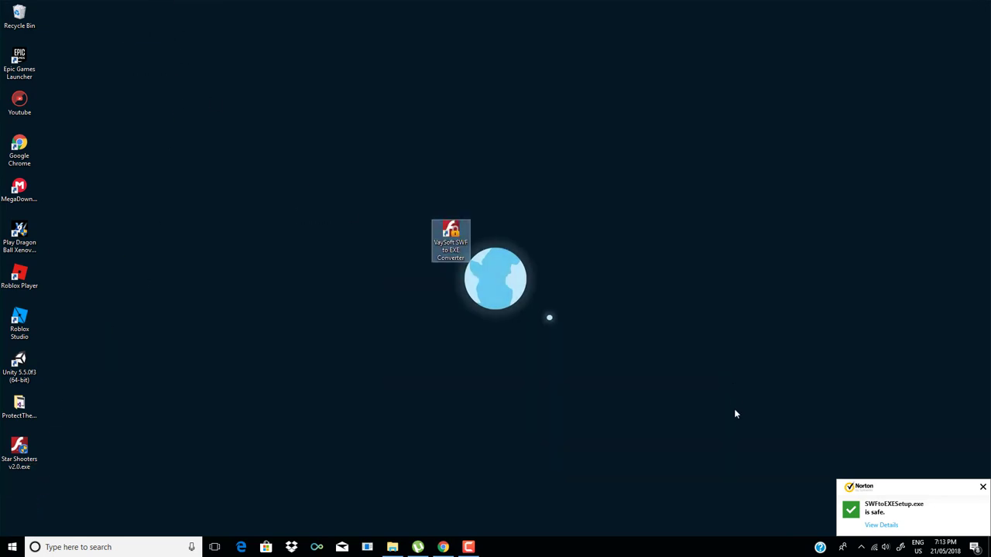
click(734, 409)
Switch to Chrome, open the My Stuff page on Scratch and browse the list of projects.
click(452, 547)
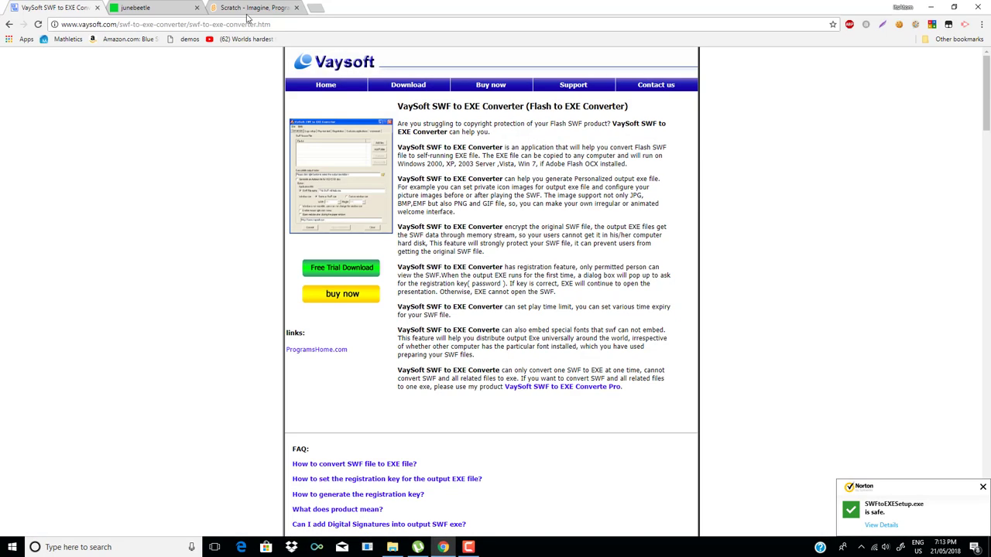
click(240, 7)
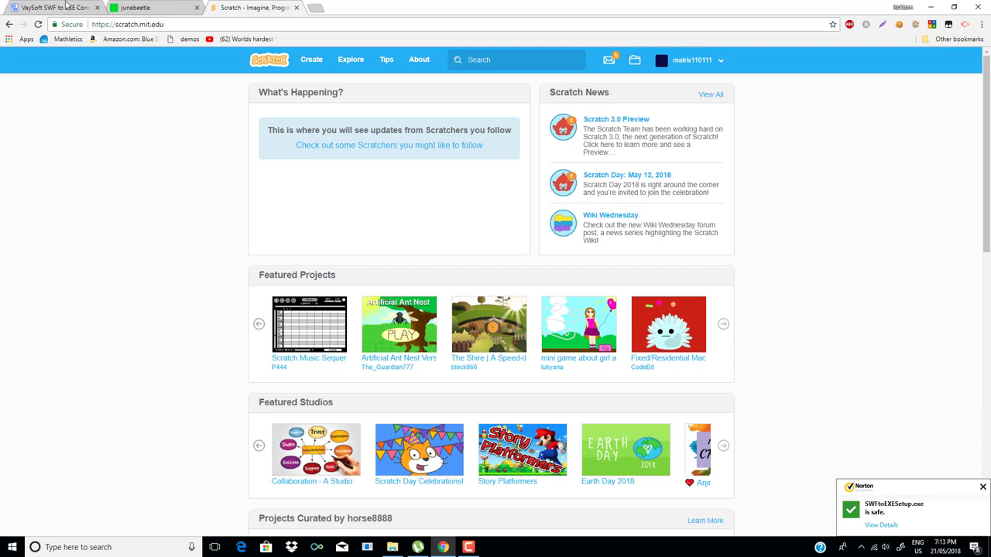
click(635, 61)
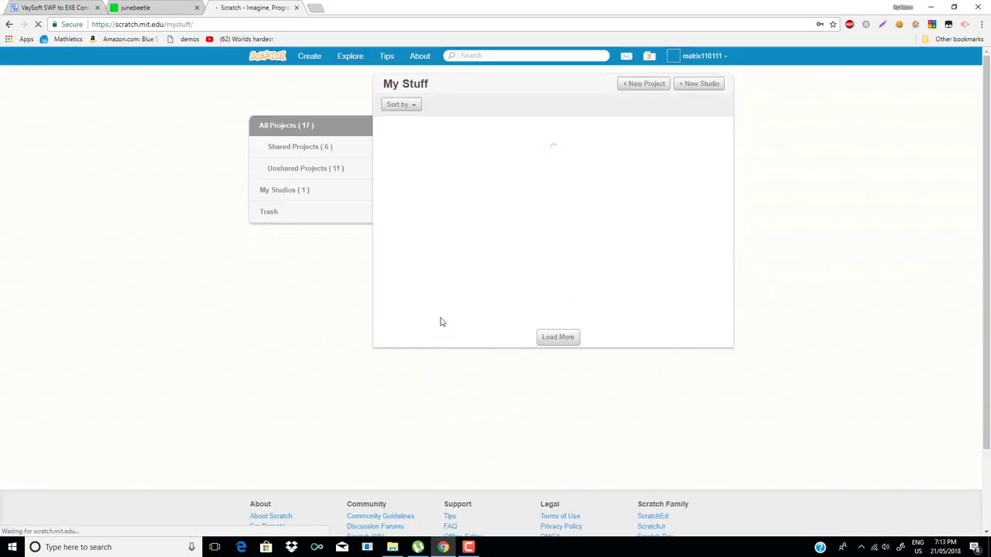
scroll(504, 328, down, 1)
scroll(434, 356, down, 1)
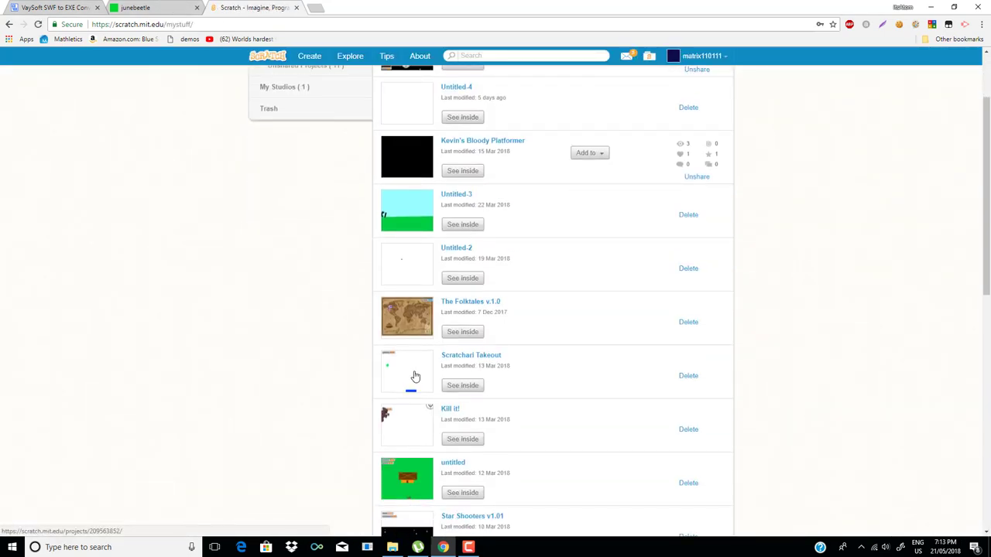
scroll(442, 358, down, 3)
scroll(452, 357, down, 2)
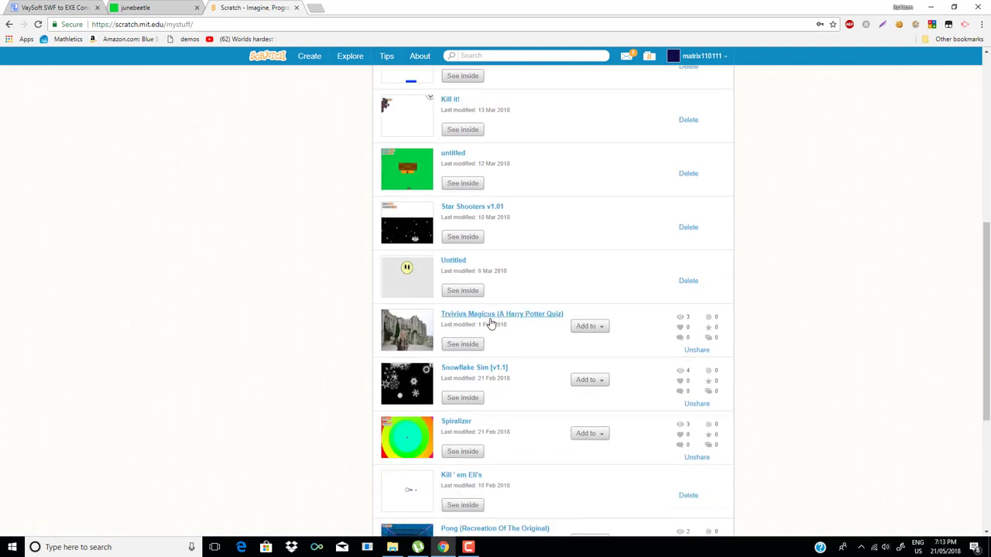
scroll(491, 322, down, 2)
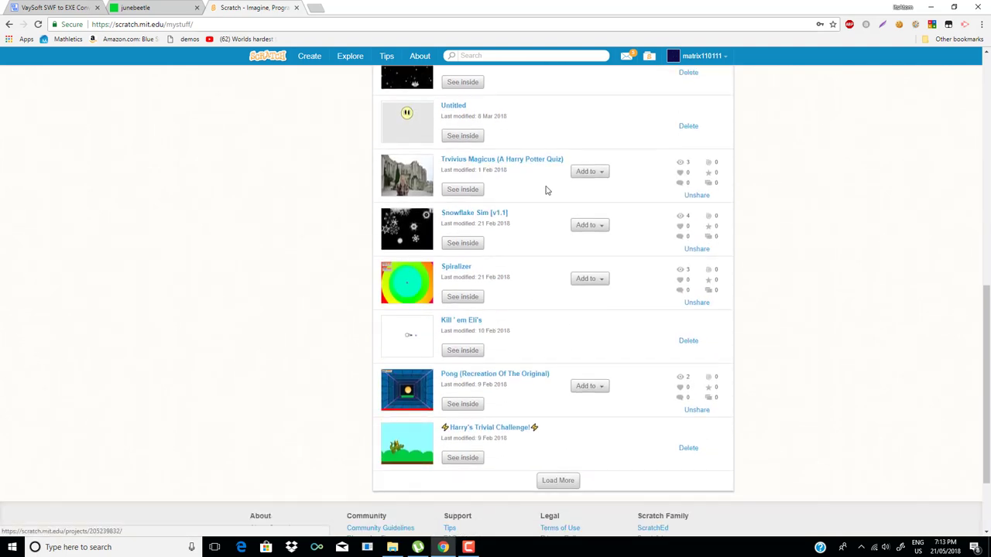
Preview the Trvivius Magicus and Kill ' em Eli's project pages, test-firing in the latter, and return to the project list.
click(553, 162)
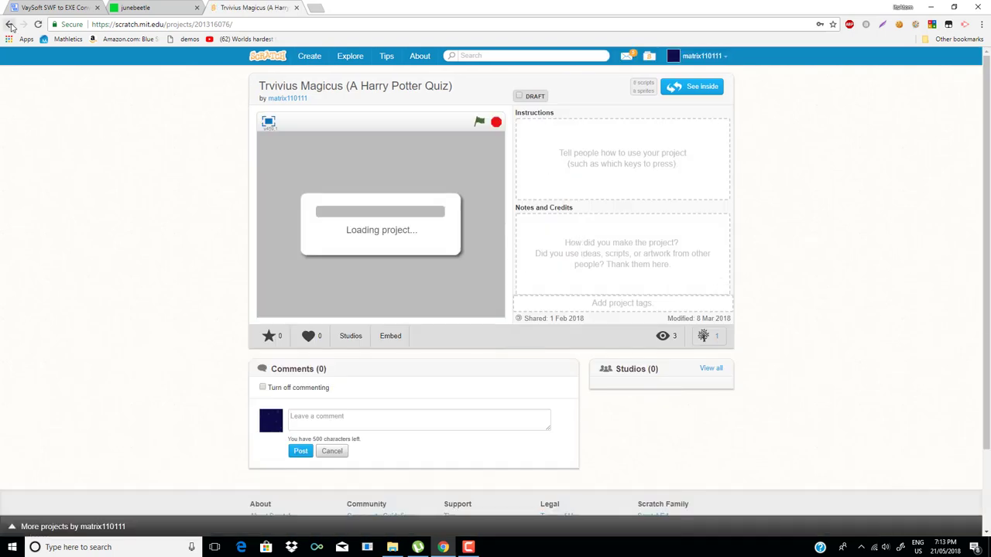
key(alt+Left)
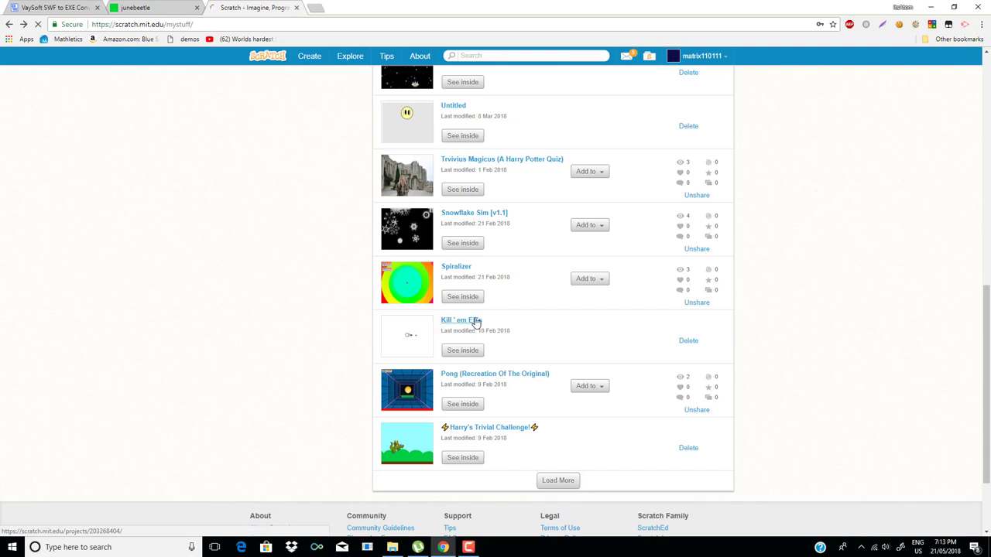
click(475, 322)
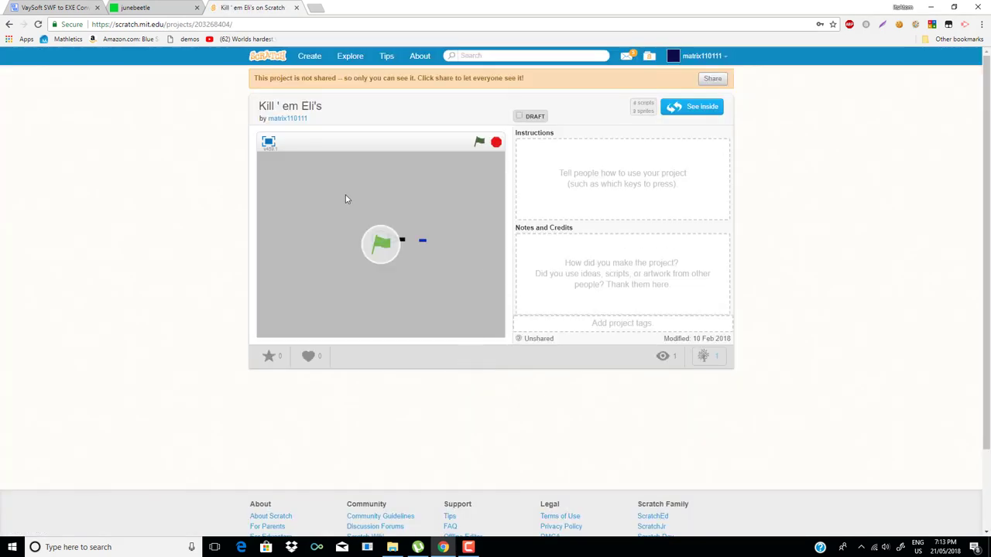
click(383, 242)
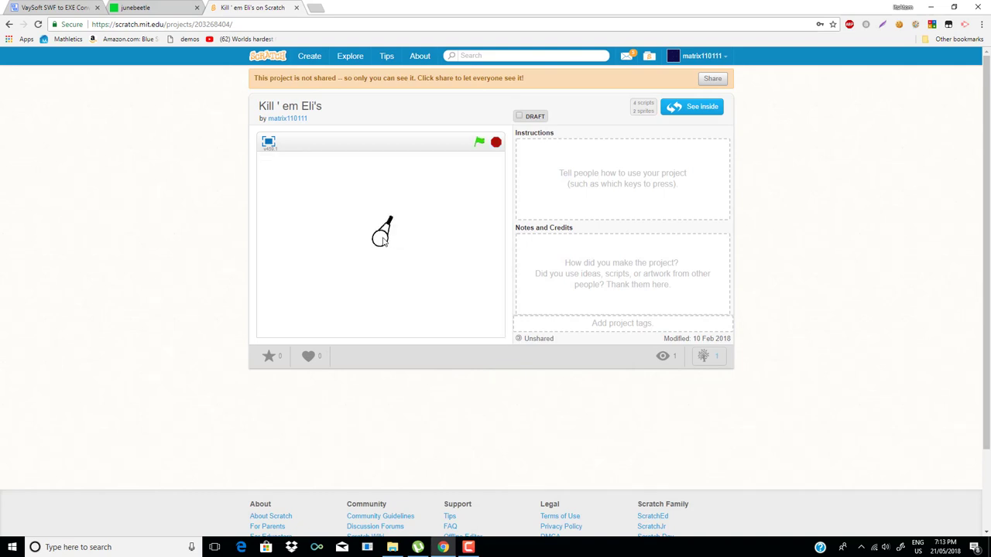
key(space)
key(space)
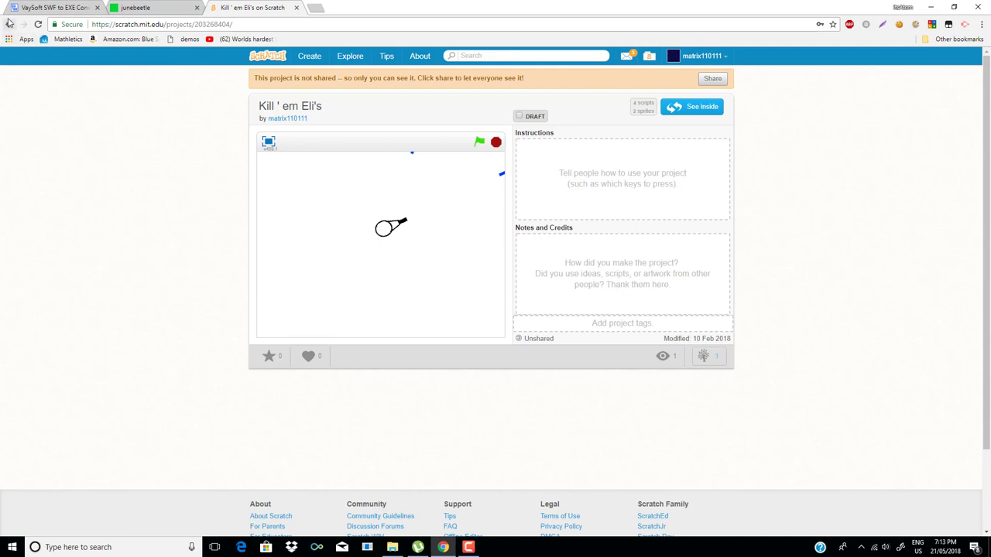
click(9, 24)
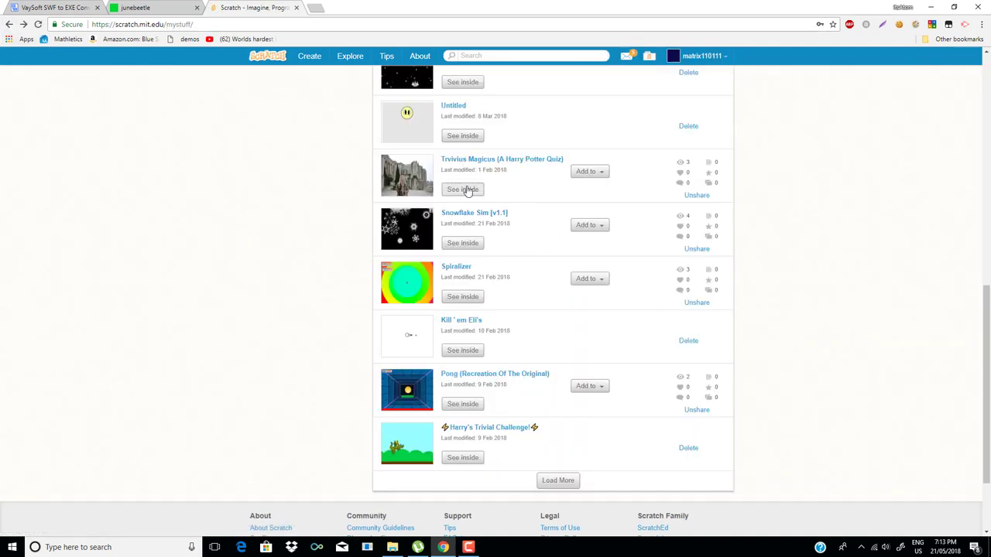
Open the Trvivius Magicus (A Harry Potter Quiz) project page and copy its URL.
click(523, 163)
key(ctrl+l)
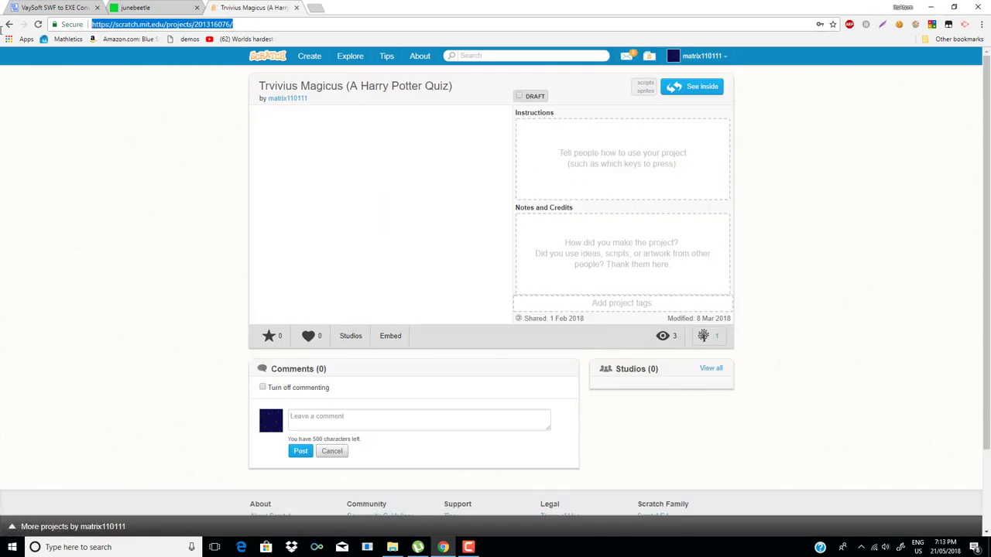
right_click(113, 28)
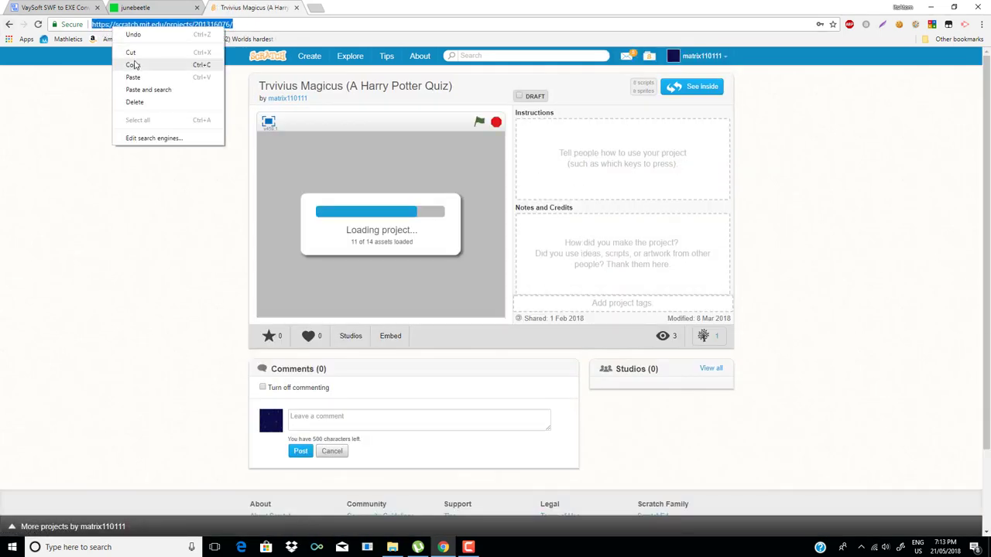
click(132, 68)
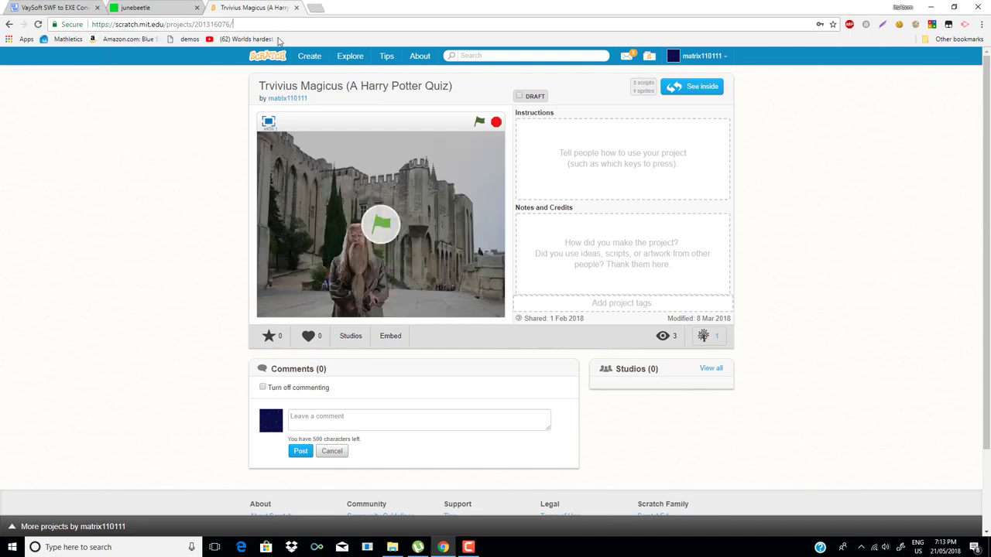
Open the Trvivius Magicus project in the Scratch editor and save its current state.
click(678, 86)
click(69, 53)
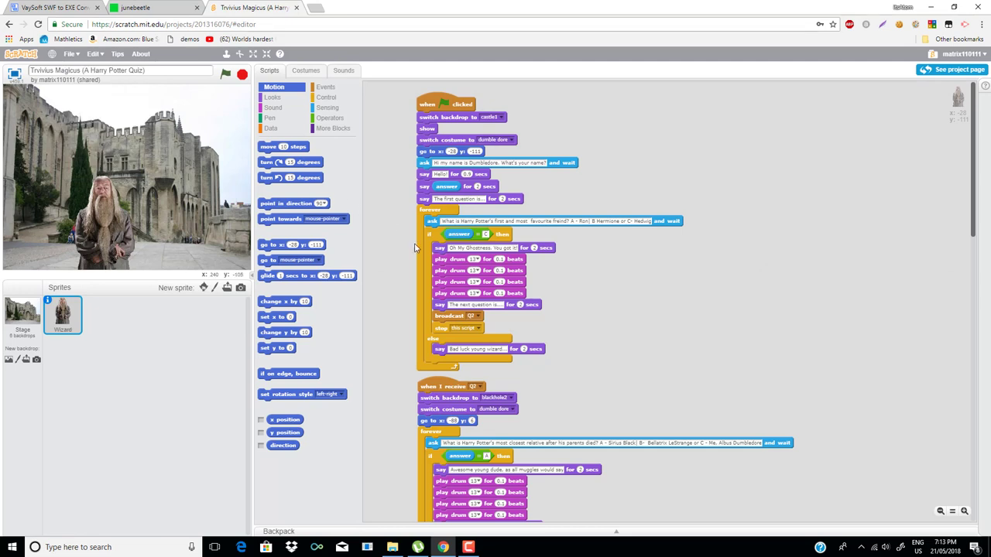
click(71, 56)
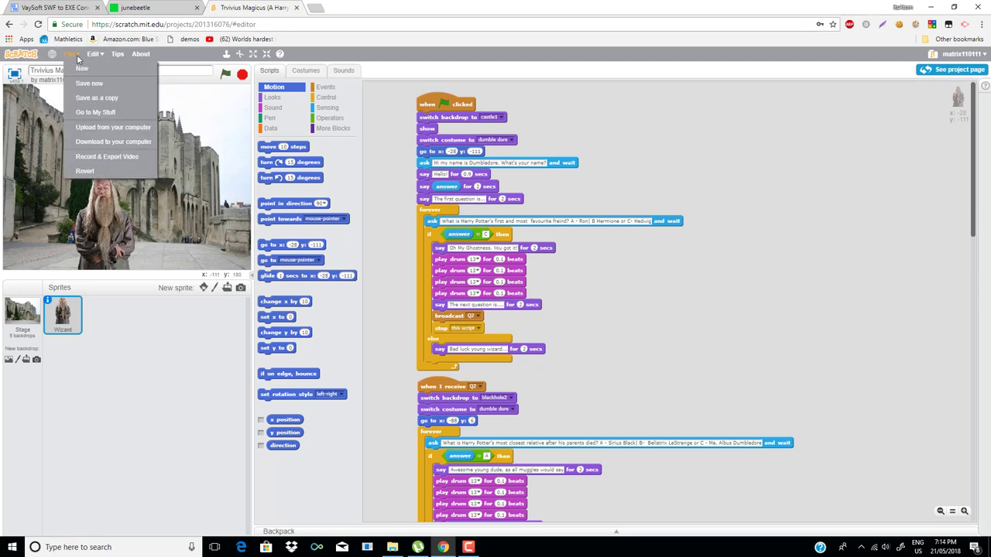
click(106, 86)
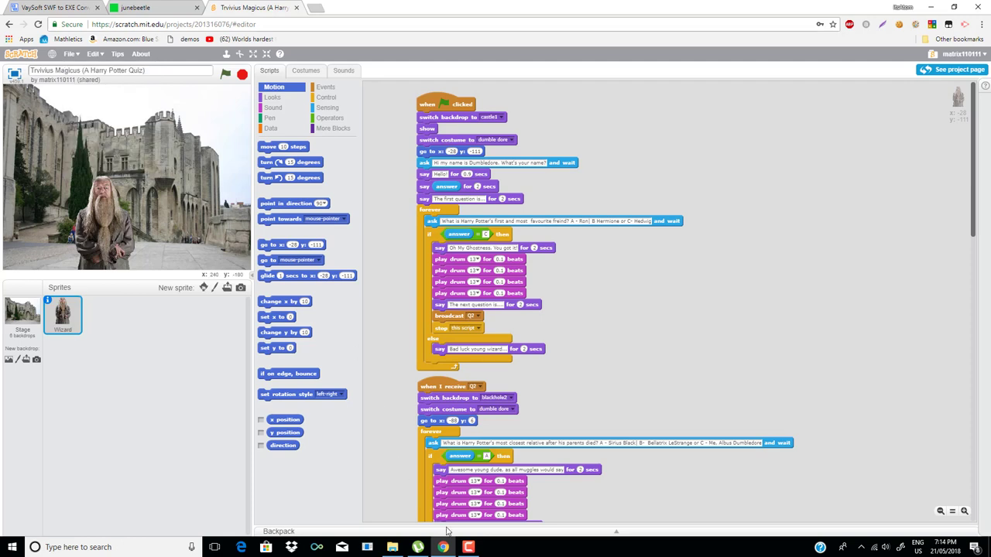
Look through the wizard's scripts, save the project and download it to the Desktop as Trvivius Magicus (A Harry Potter Quiz).sb2.
scroll(807, 380, down, 3)
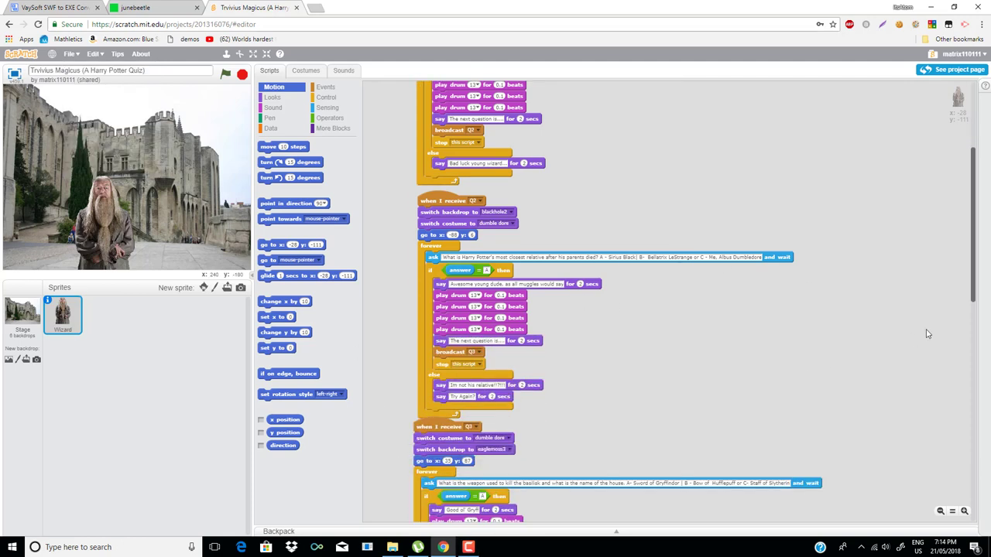
scroll(928, 333, down, 1)
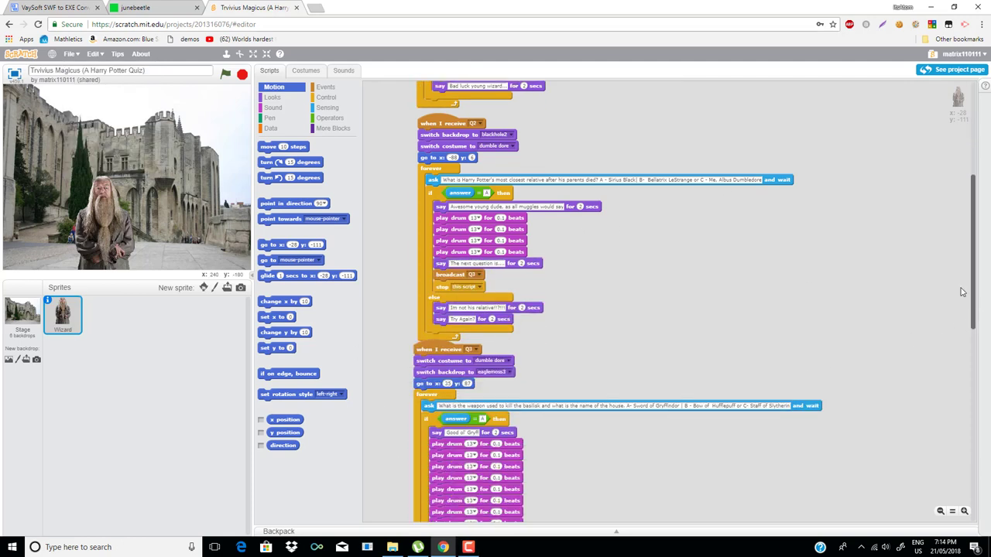
drag(977, 326, 969, 518)
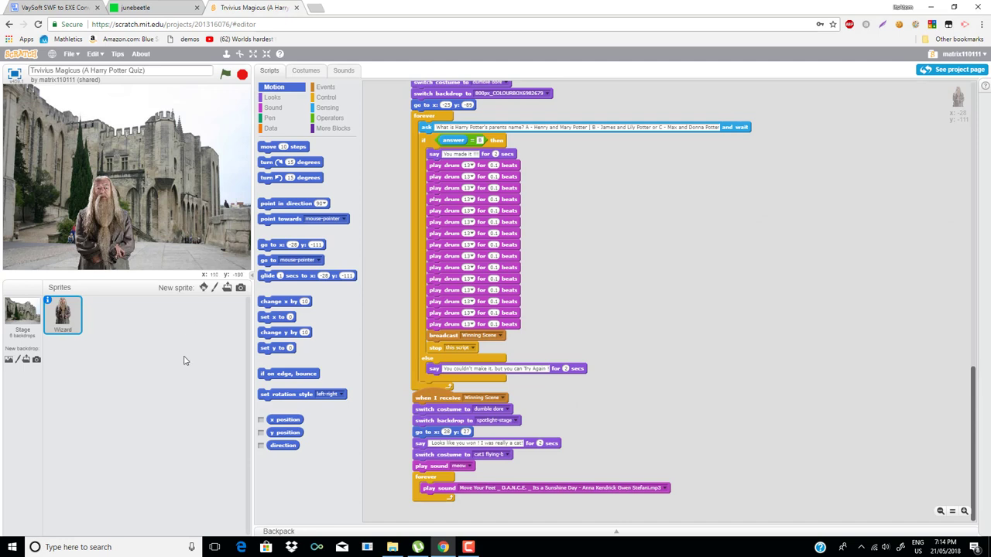
click(70, 56)
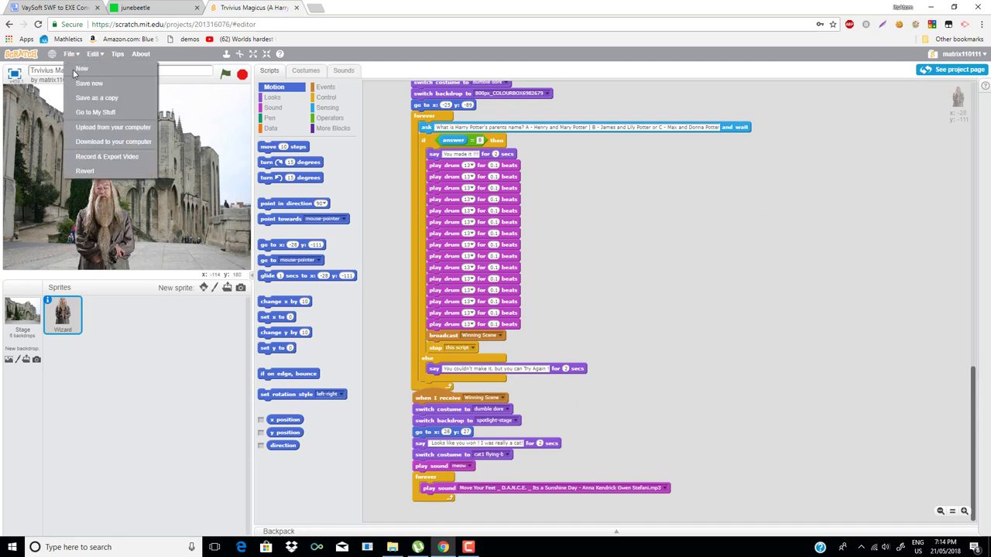
click(79, 89)
click(77, 56)
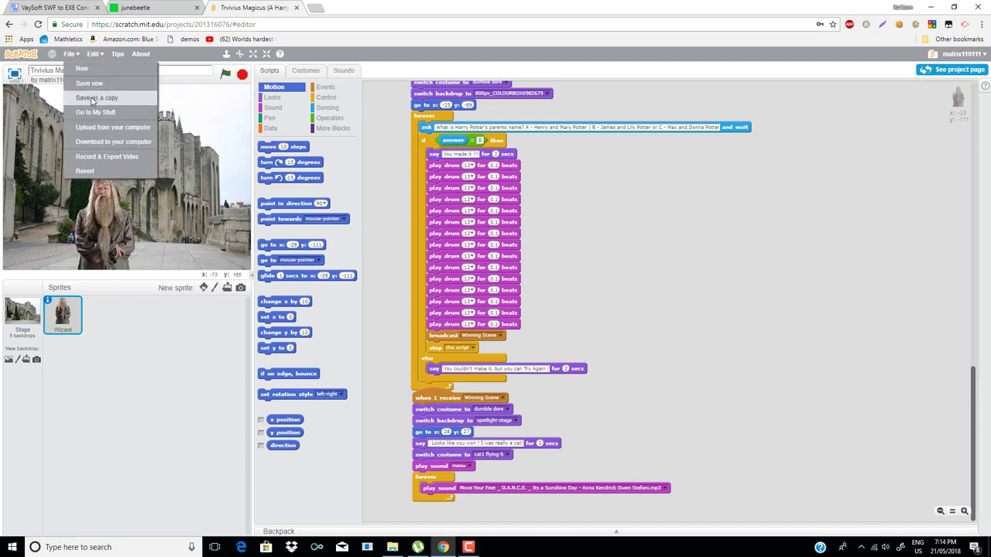
click(109, 142)
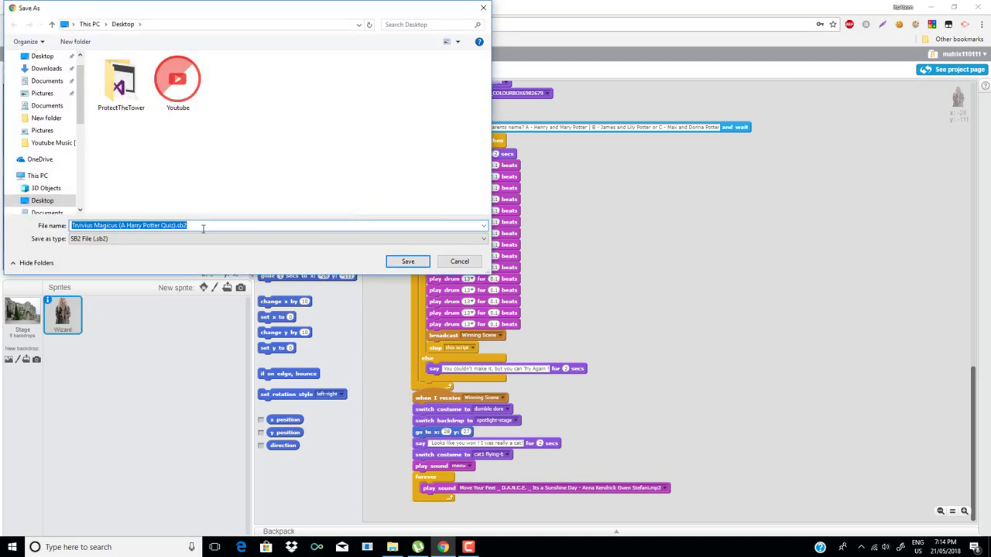
click(420, 260)
In the junebeetle online converter, enable Automatically Start and load Trvivius Magicus (A Harry Potter Quiz).sb2 from the Desktop.
click(155, 6)
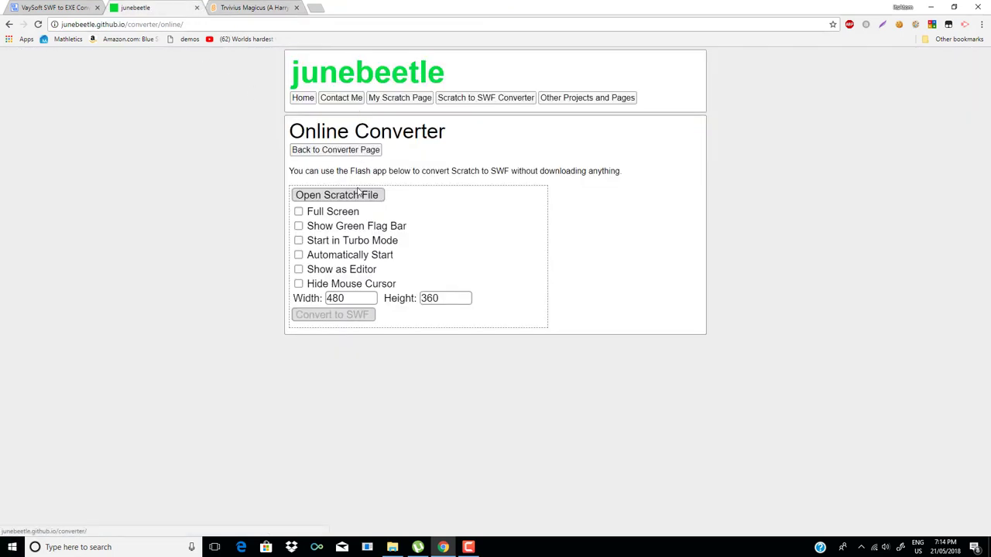
click(314, 258)
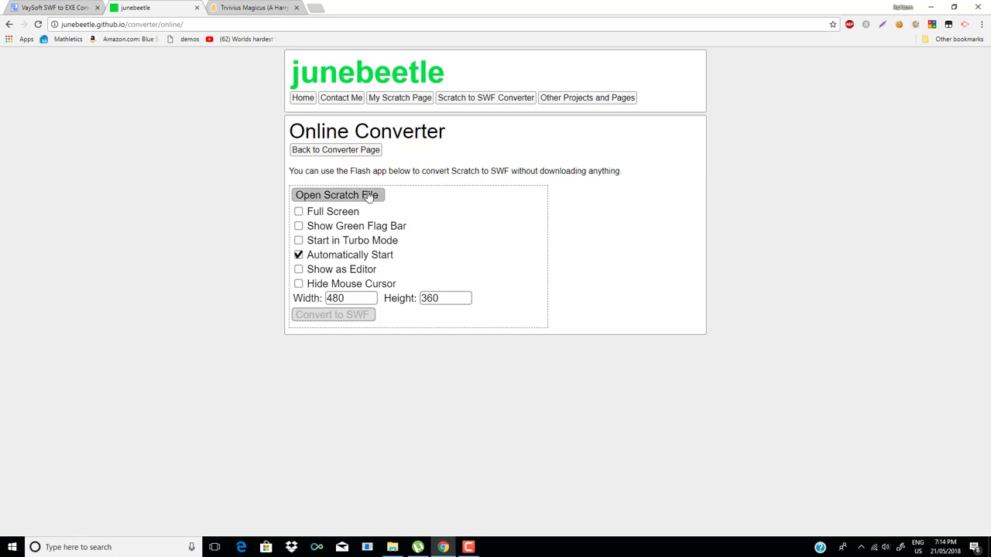
click(369, 195)
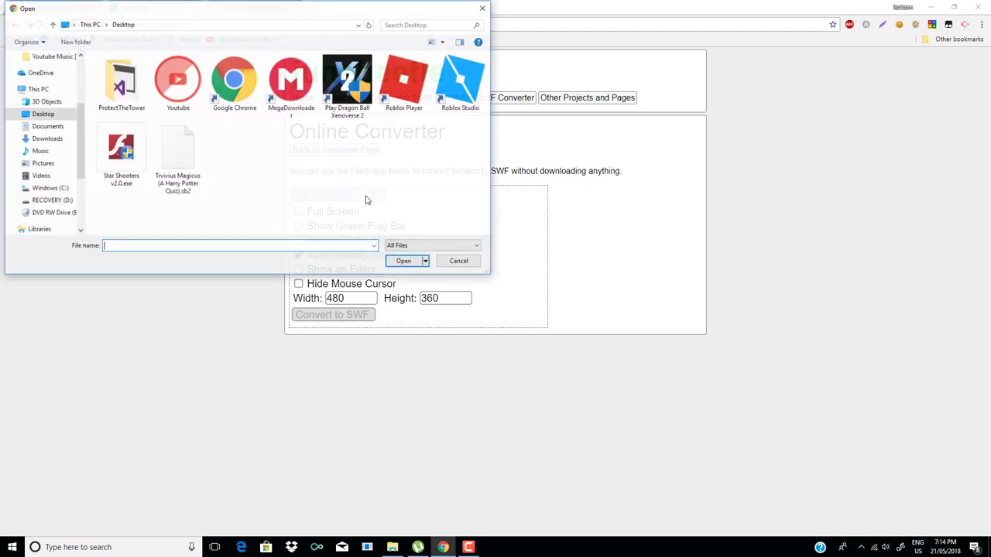
click(165, 162)
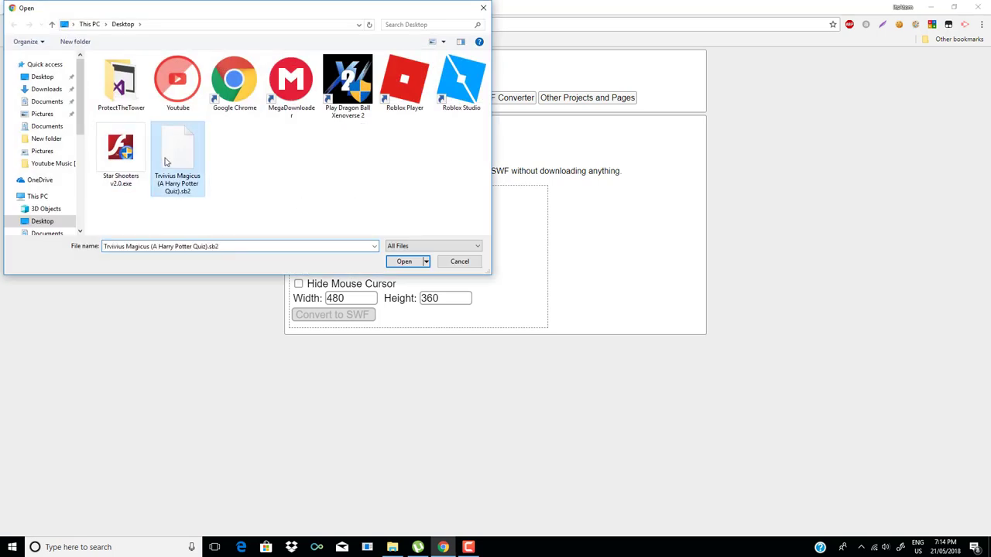
click(403, 264)
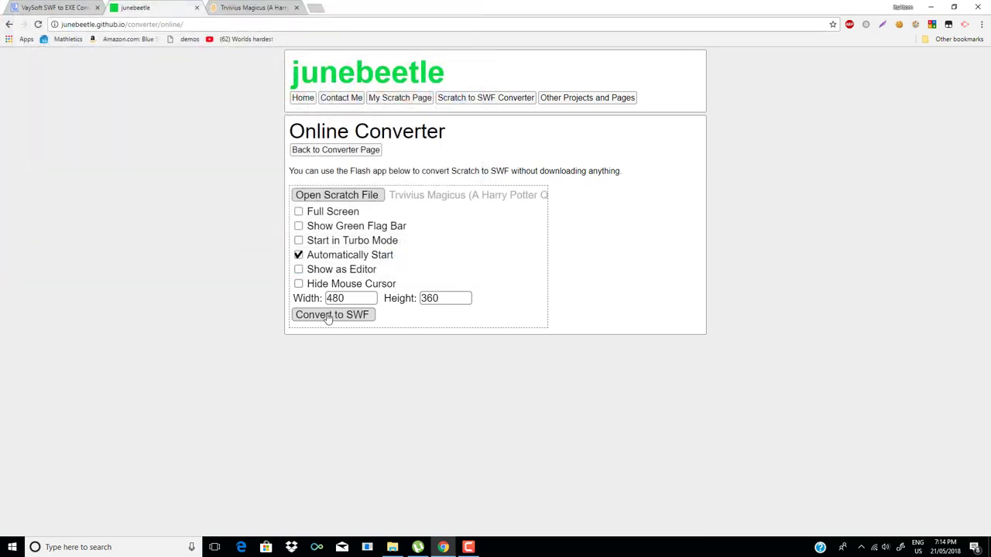
Convert the loaded project to SWF and save it on the Desktop as Trvivius Magicus (A Harry Potter Quiz).swf.
click(327, 316)
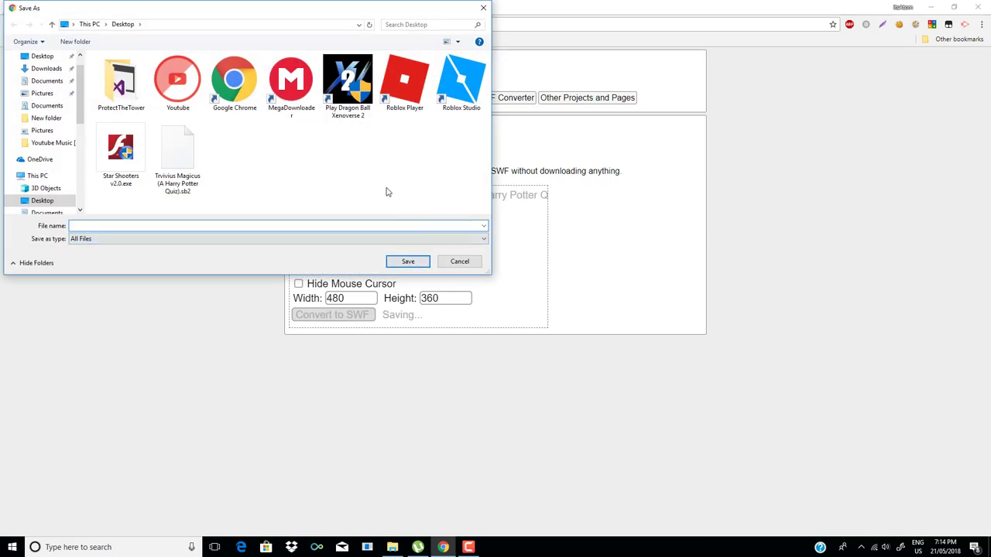
click(178, 188)
click(189, 226)
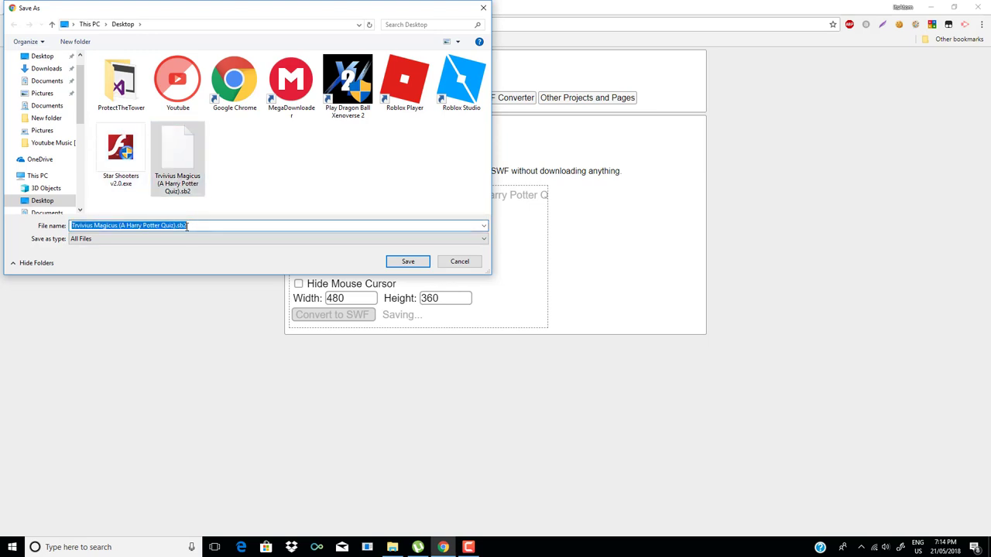
click(189, 226)
key(BackSpace)
key(BackSpace)
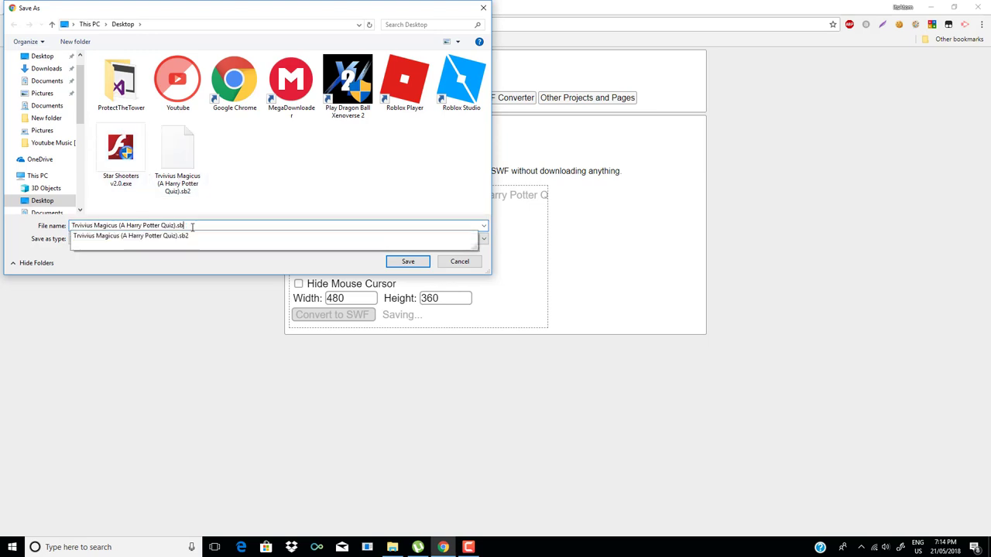
text(wf)
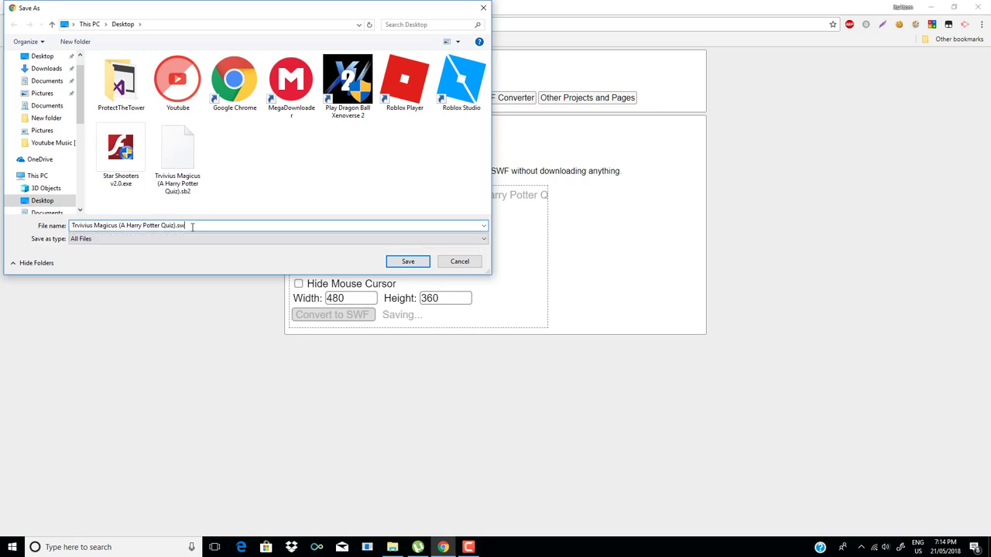
click(406, 262)
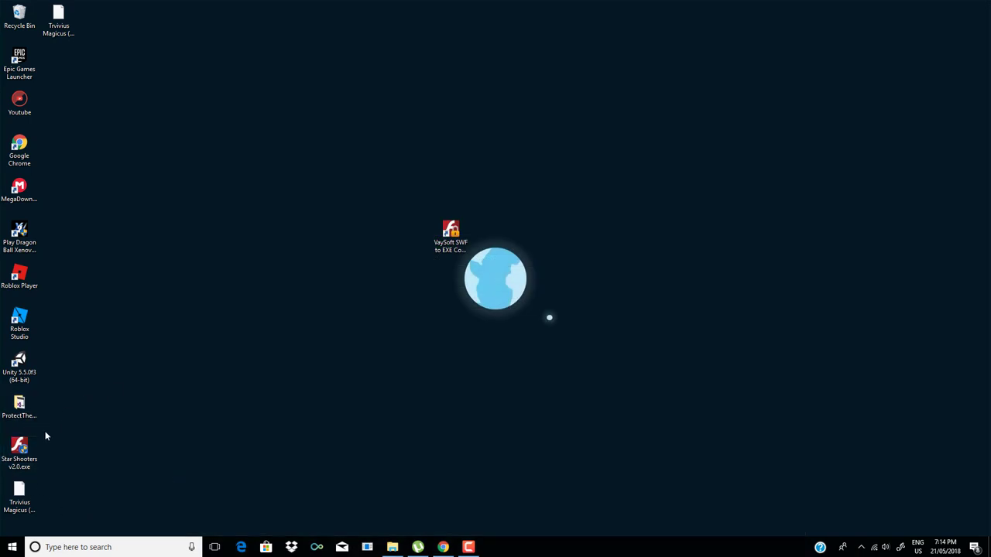
Launch VaySoft SWF to EXE Converter from the desktop and add Trvivius Magicus (A Harry Potter Quiz).swf as the source file.
click(44, 34)
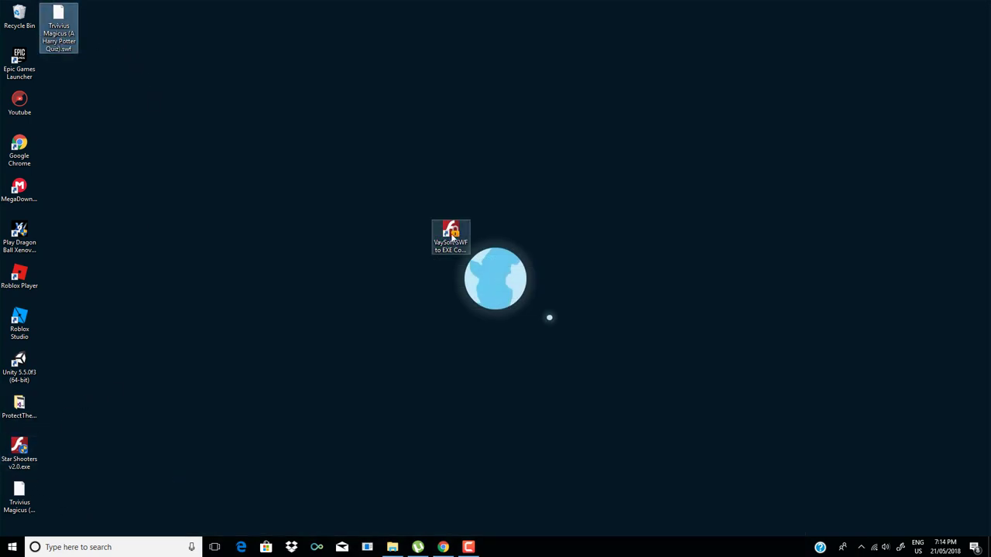
double_click(451, 236)
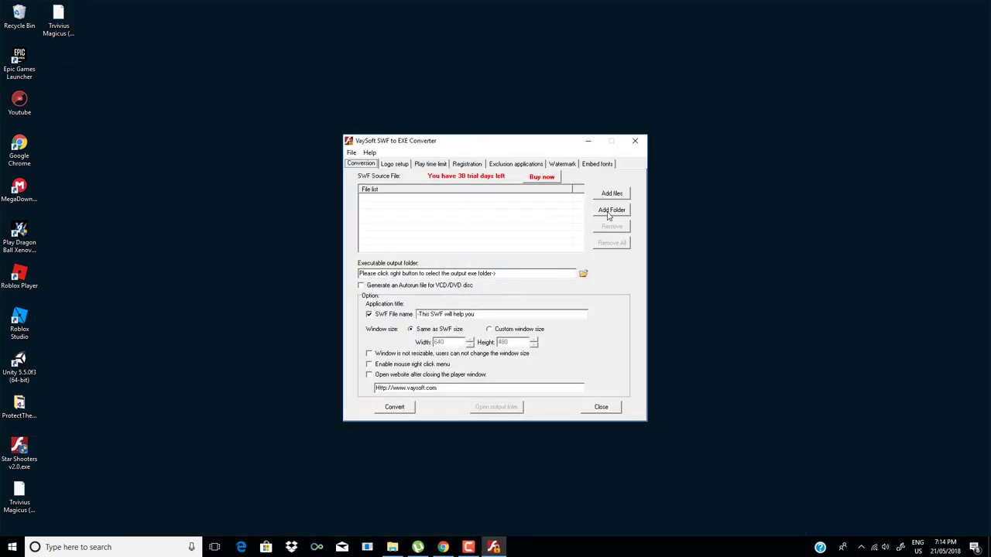
click(611, 193)
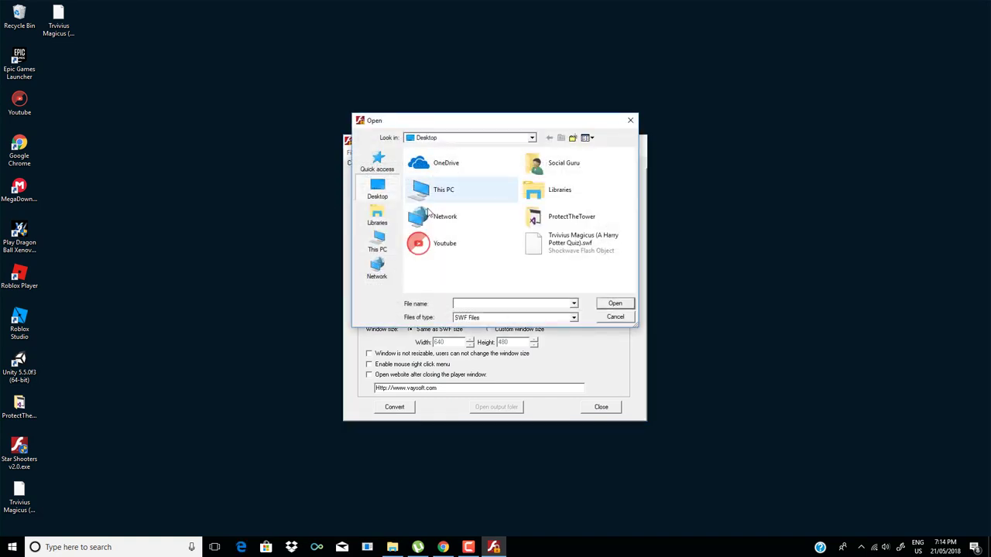
click(580, 242)
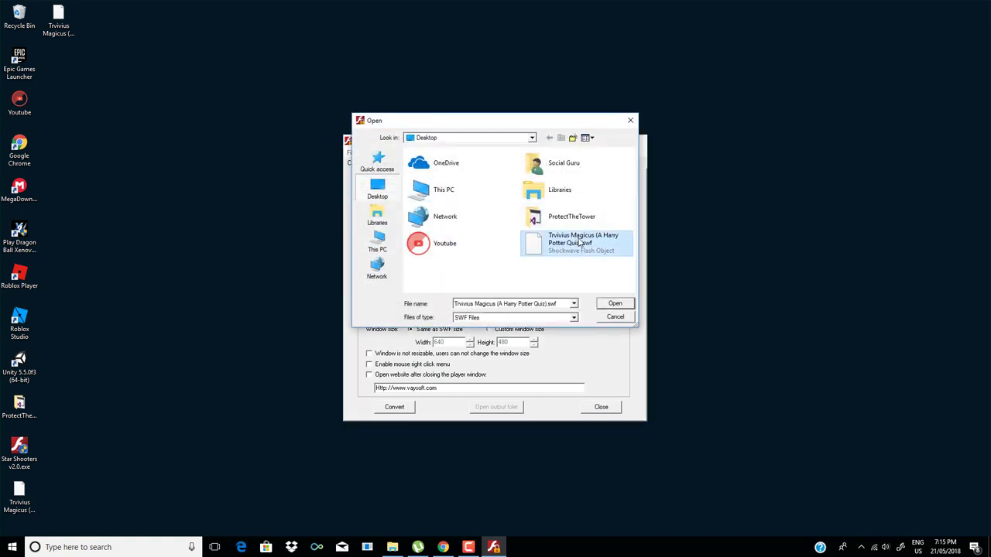
click(611, 303)
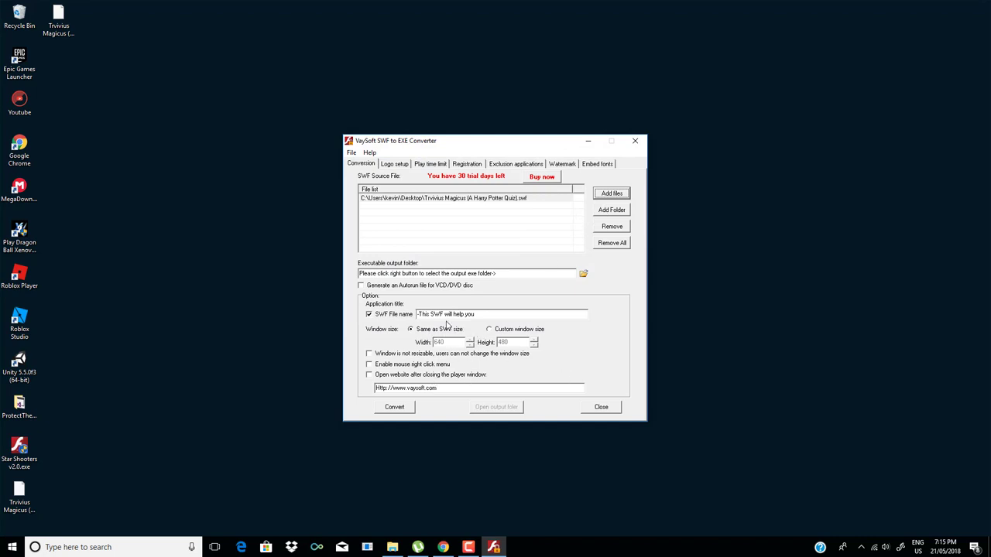
Set the application title to Trvivius Magicus and use a custom window size of 1280 by 720.
drag(485, 314, 416, 313)
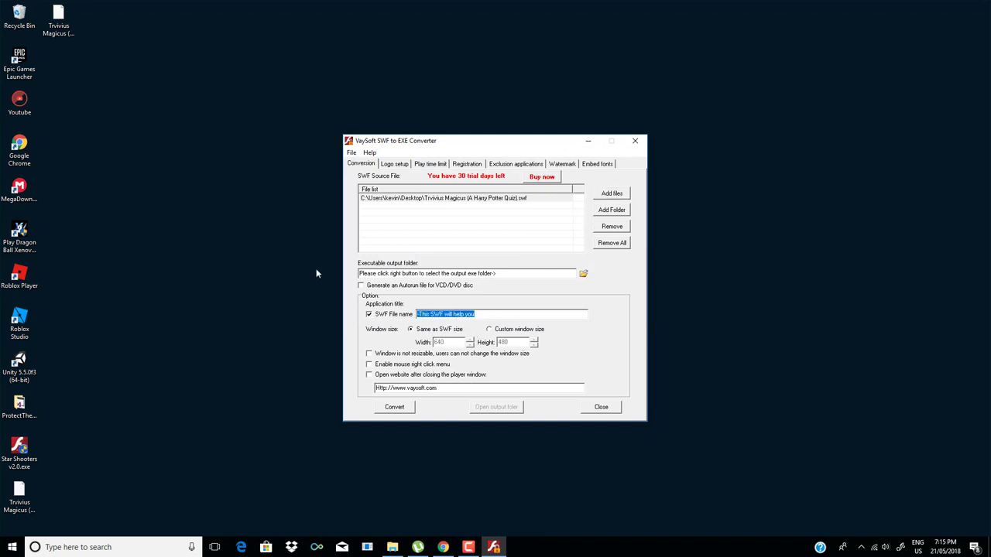
text(Trvivius Magicus)
click(497, 331)
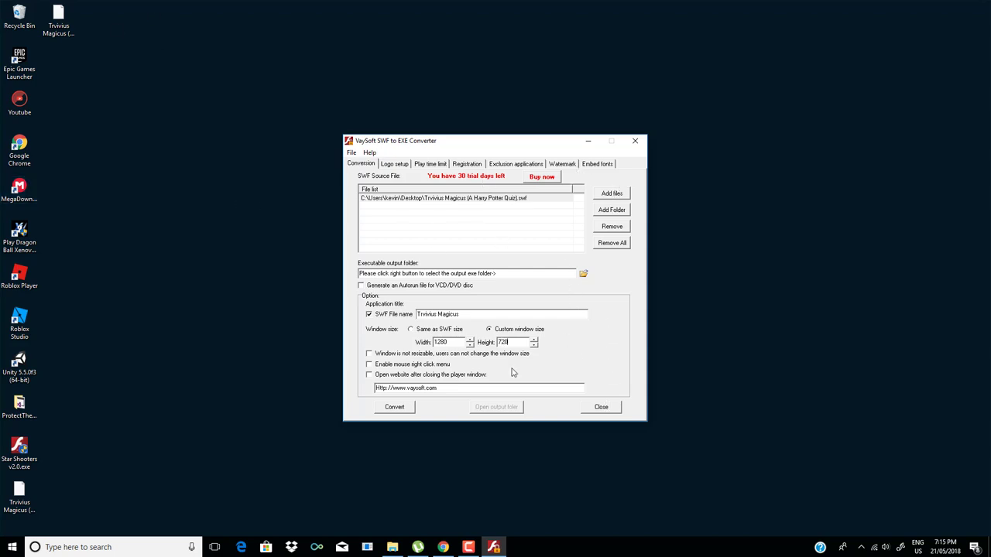
Convert the SWF to an EXE with the Desktop as the output folder.
click(397, 409)
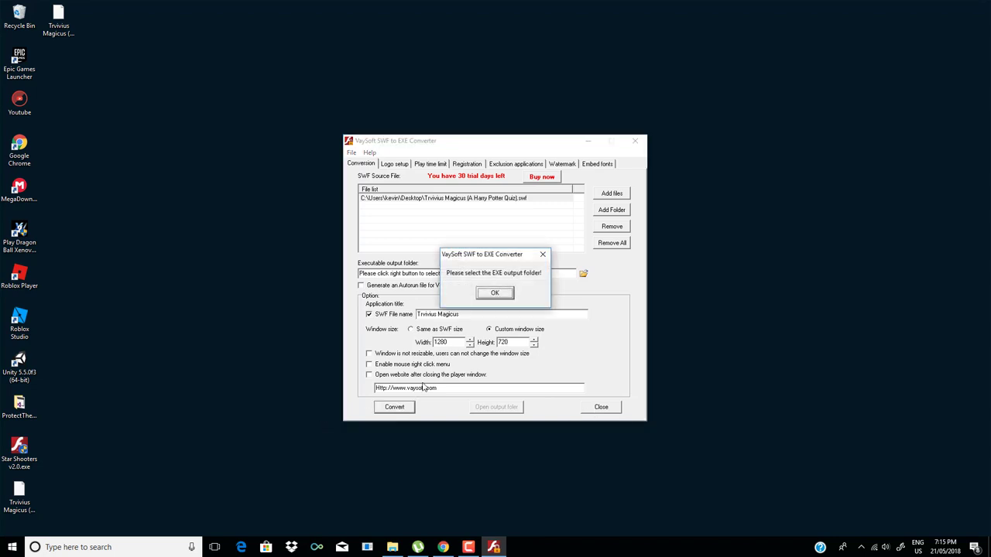
click(496, 297)
click(456, 254)
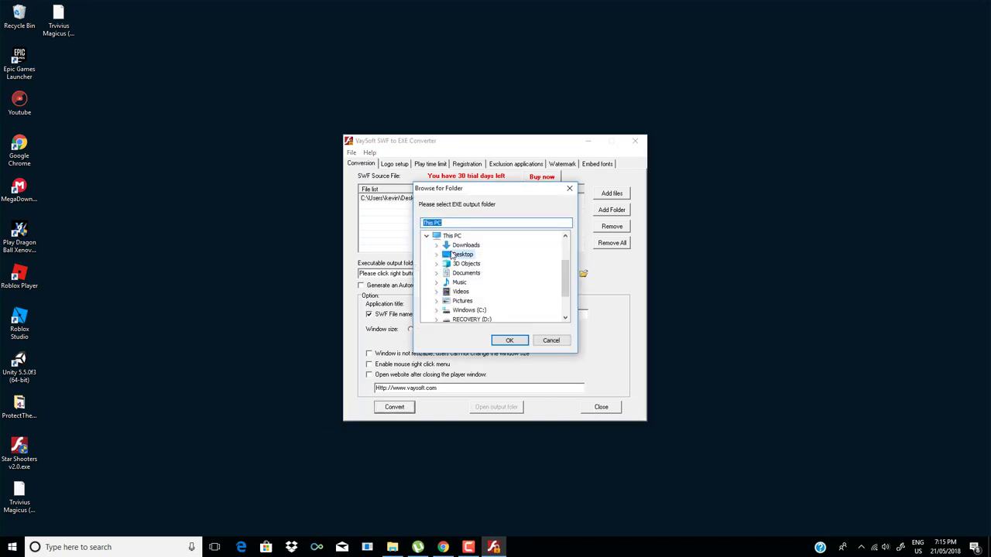
click(517, 342)
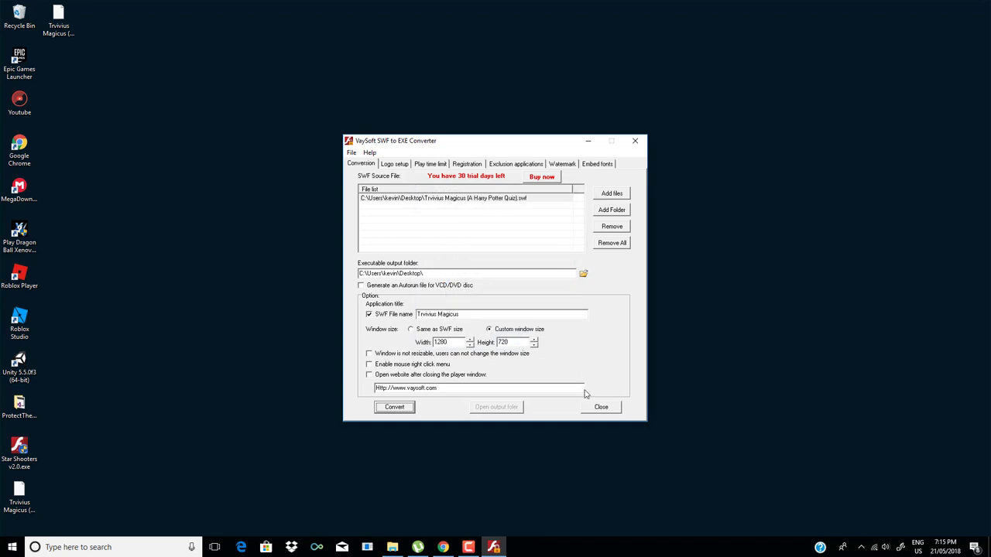
click(406, 411)
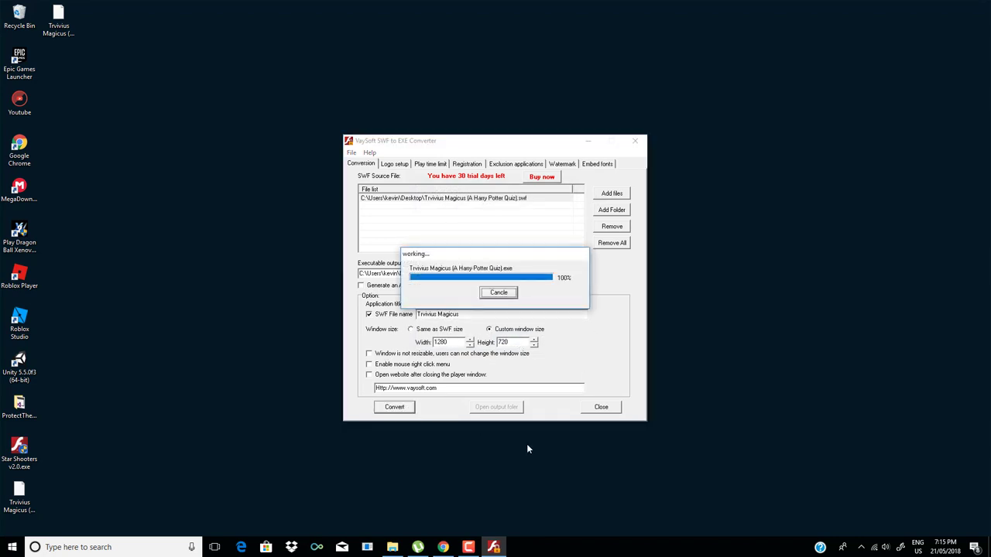
click(495, 294)
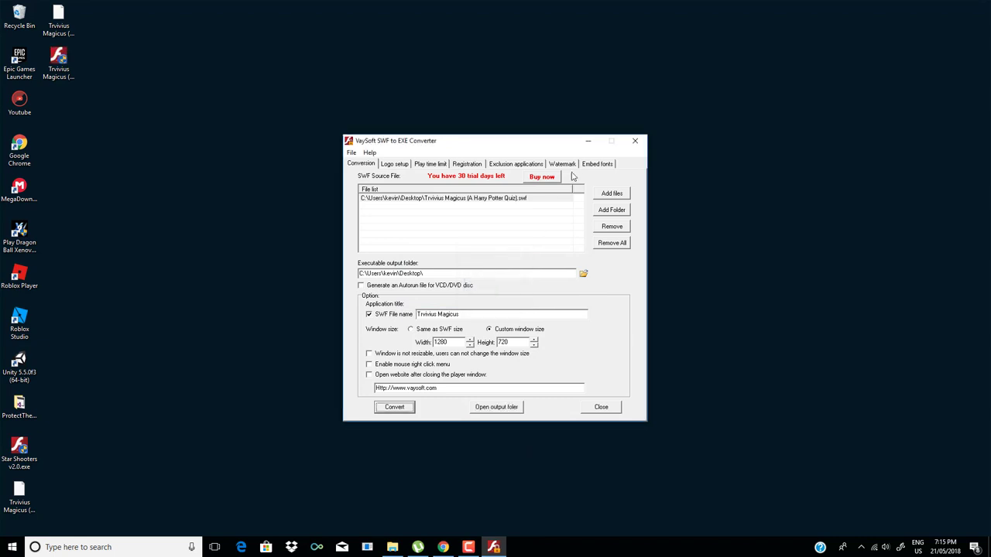
Close the converter and delete its shortcut and the Trvivius Magicus SWF and SB2 files from the desktop.
click(635, 142)
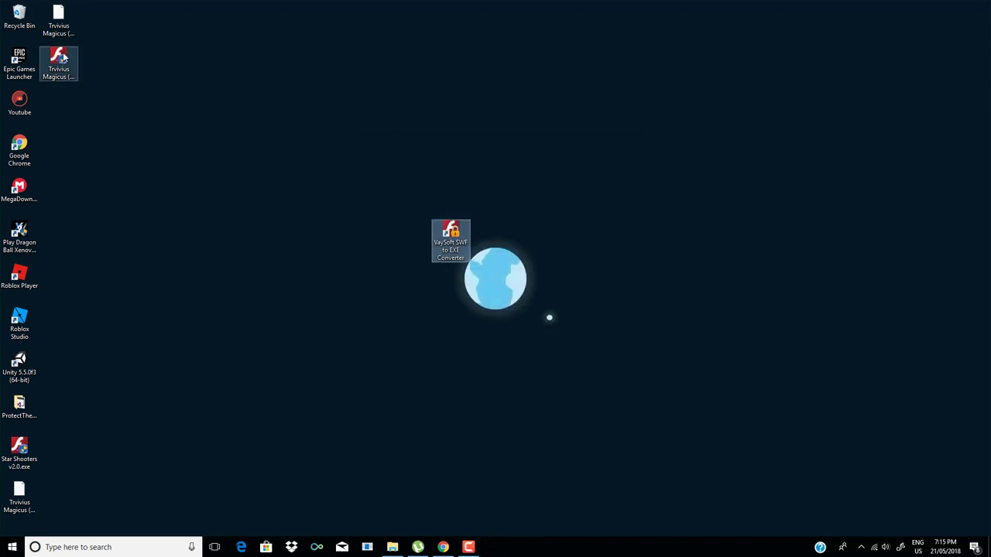
key(Delete)
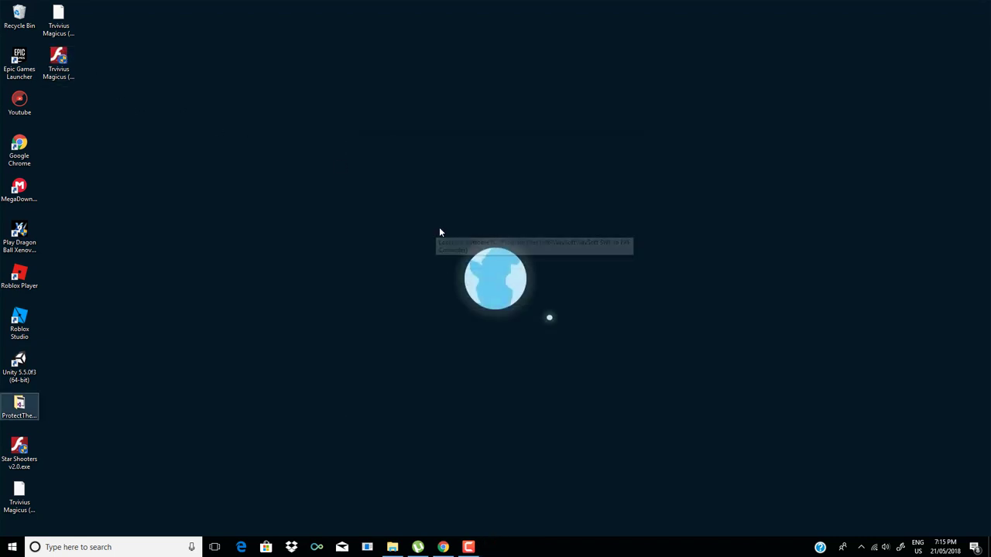
click(44, 8)
key(Delete)
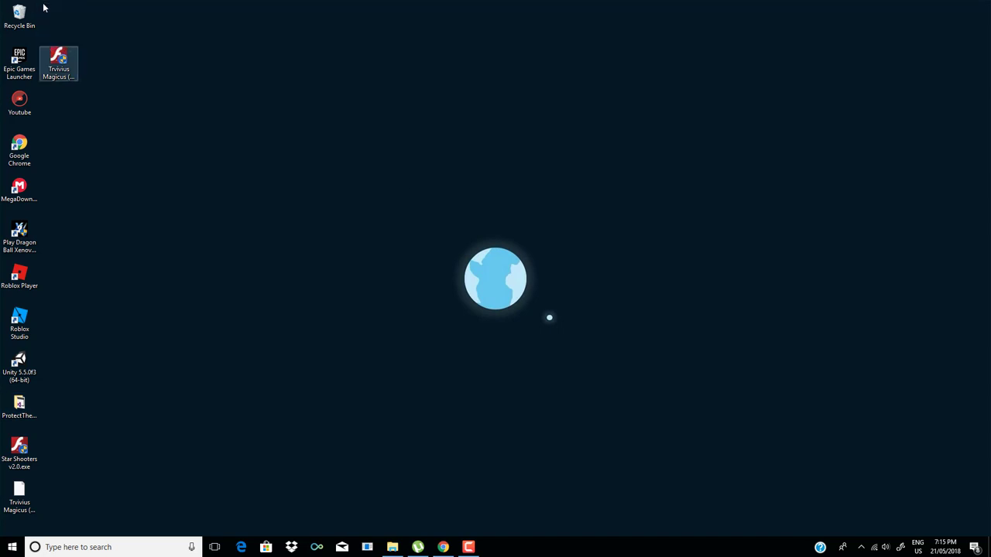
click(19, 491)
key(Delete)
Place the converted Trvivius Magicus EXE below Star Shooters on the desktop and launch it past the trial notice.
drag(66, 91, 26, 511)
double_click(27, 511)
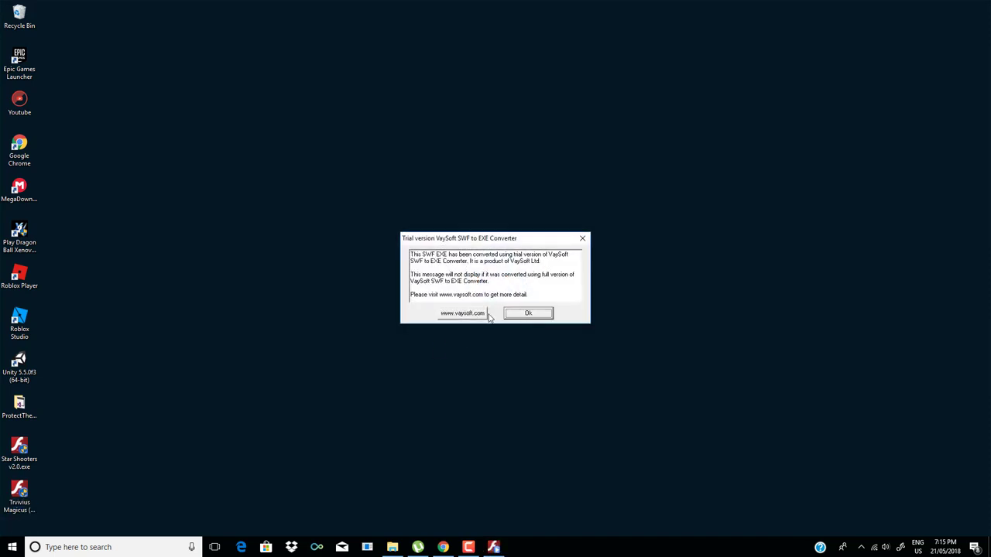
click(529, 313)
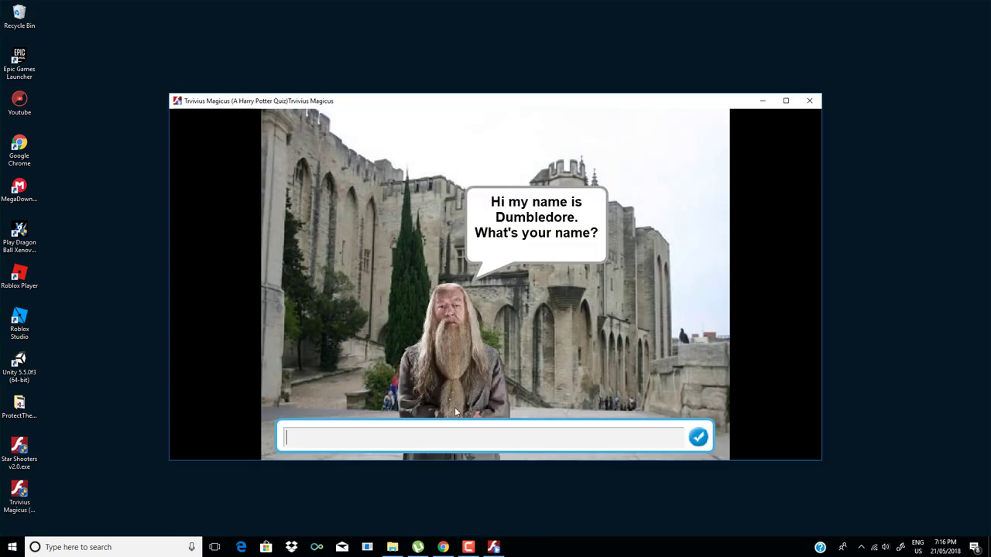
Test the quiz by entering a player name and answering A to the first question, and close the game and its trial notice.
text(atom)
key(Return)
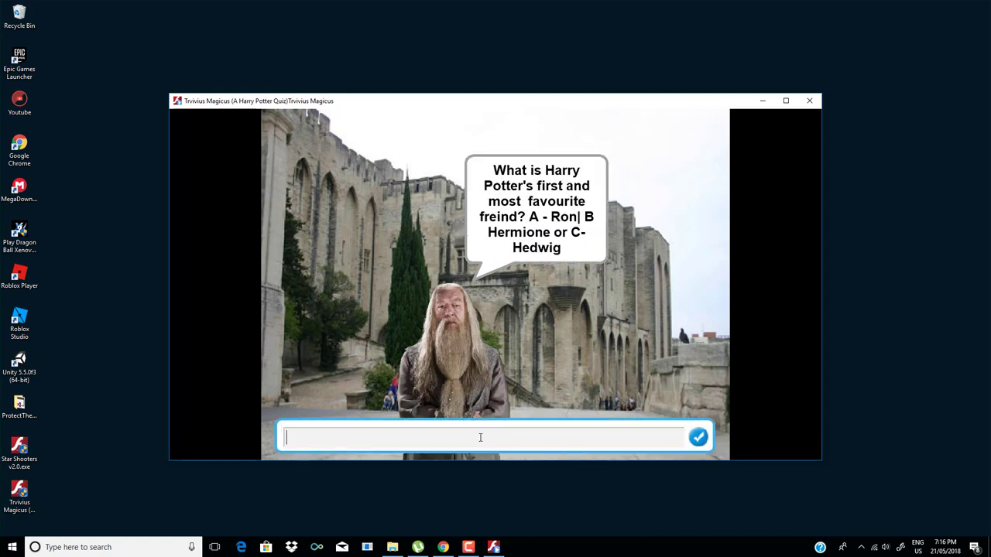
text(A)
key(Return)
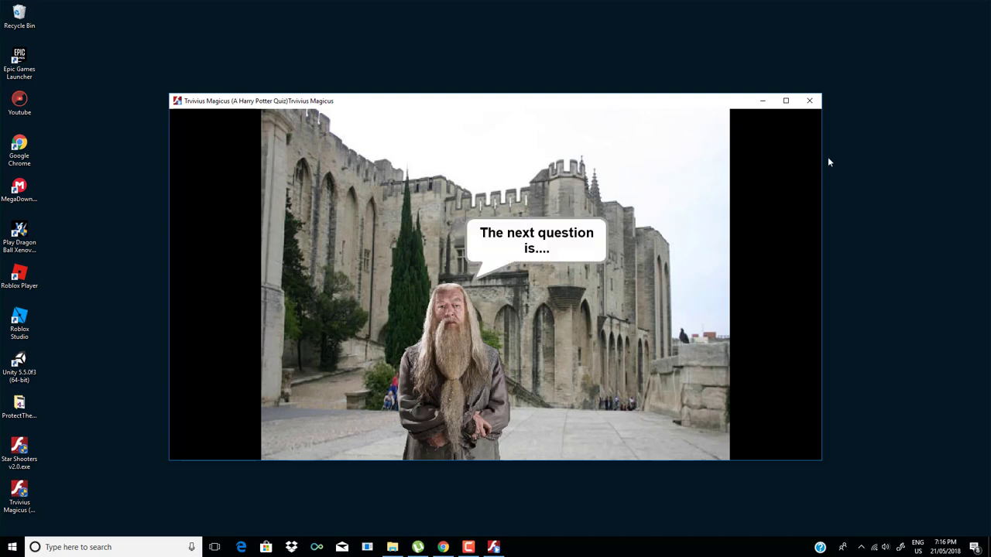
click(810, 102)
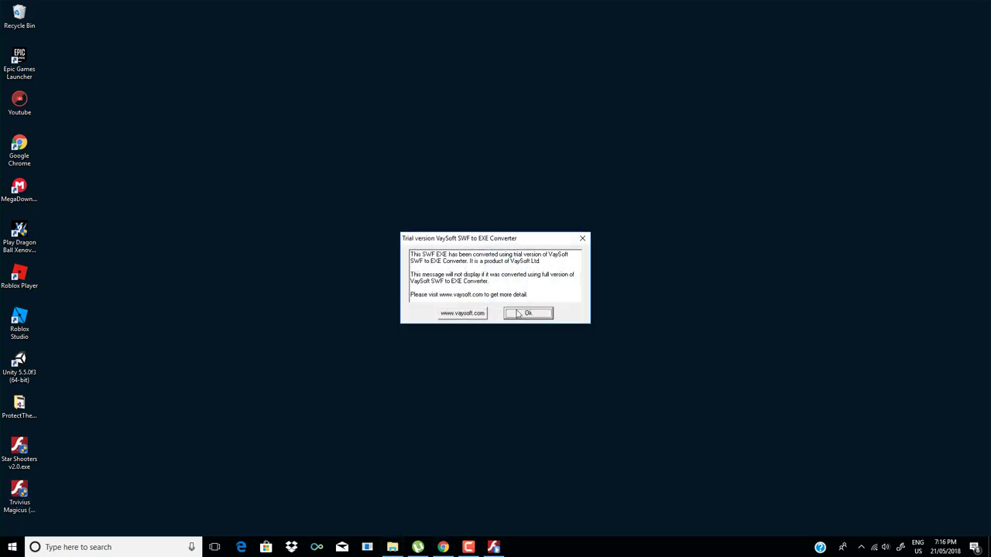
click(518, 315)
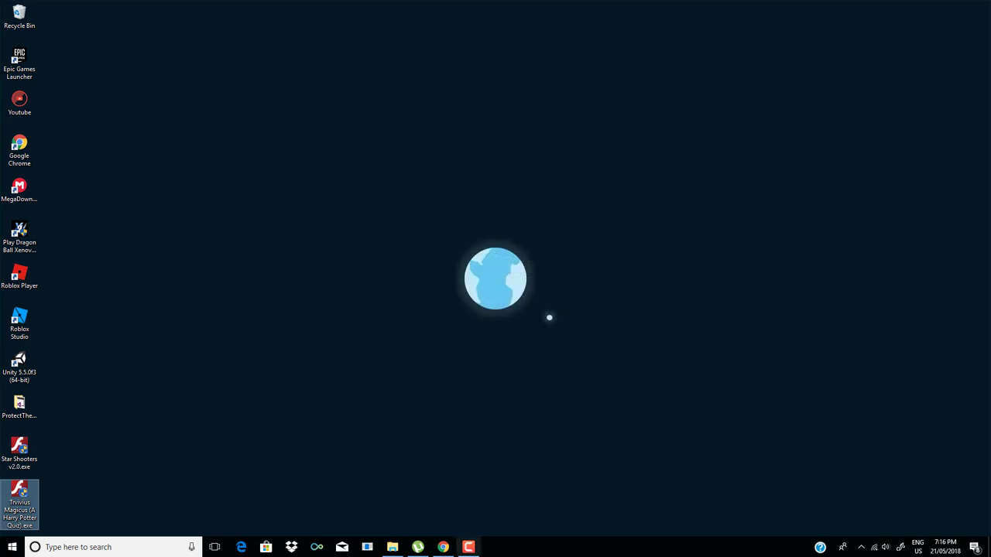
click(154, 496)
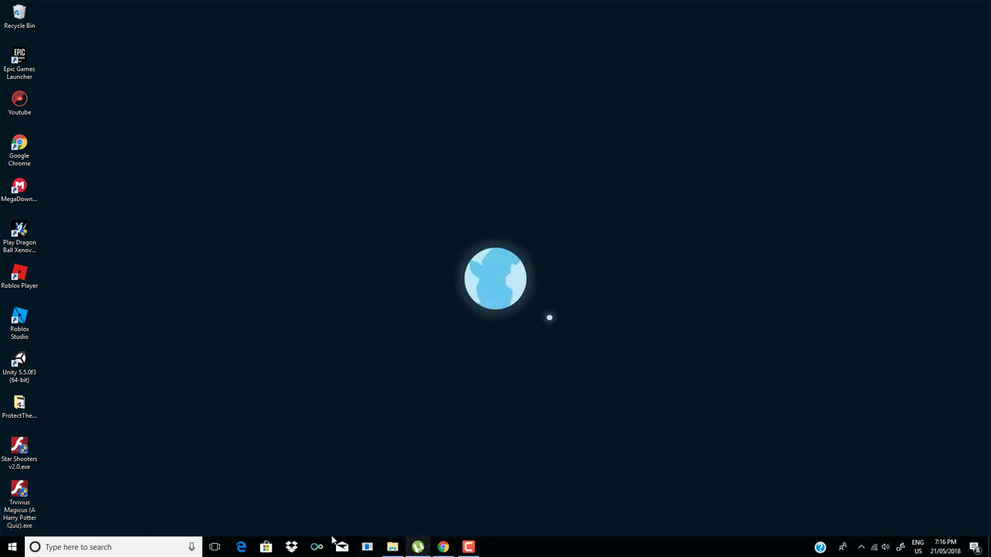
click(16, 455)
click(125, 503)
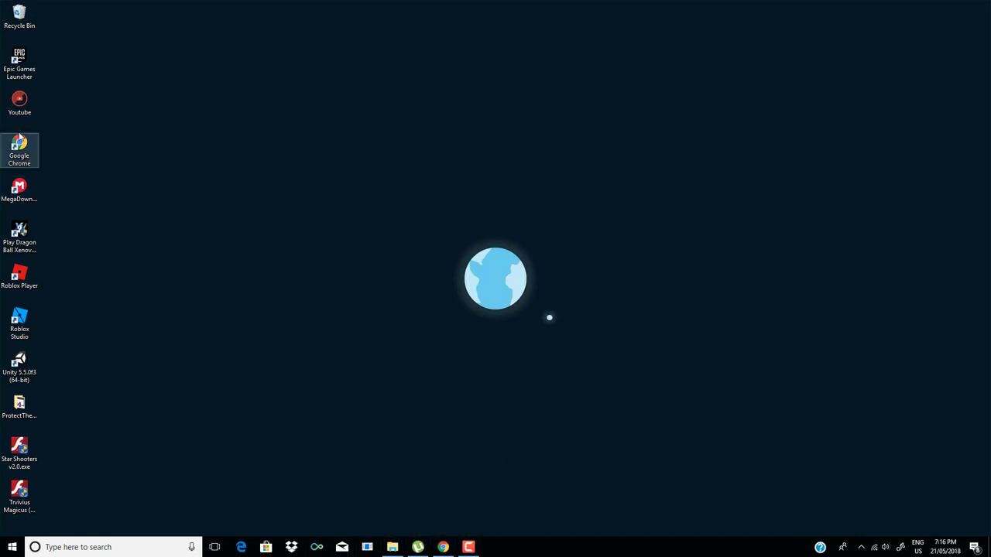
Search Windows for Photo and launch Adobe Photoshop CS6.
click(99, 547)
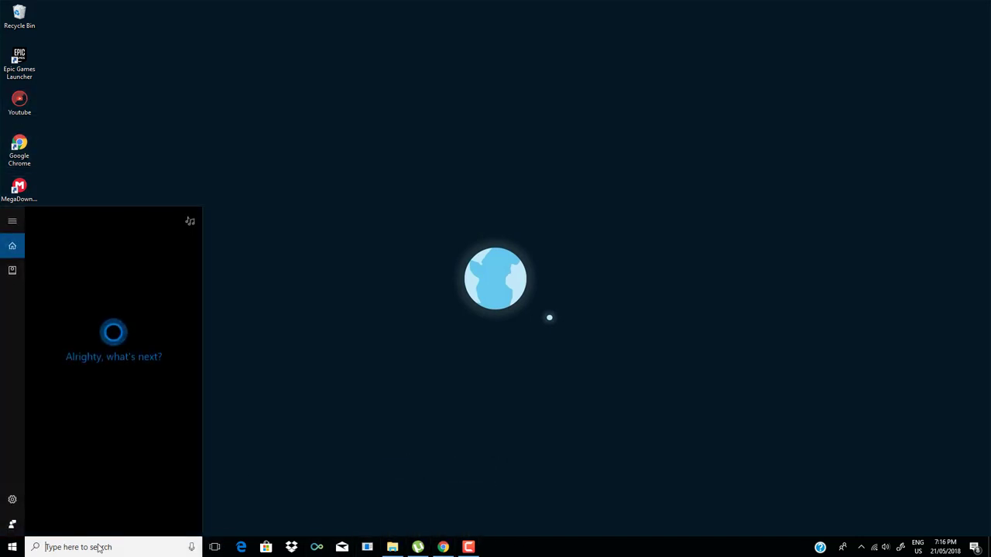
text(Photo)
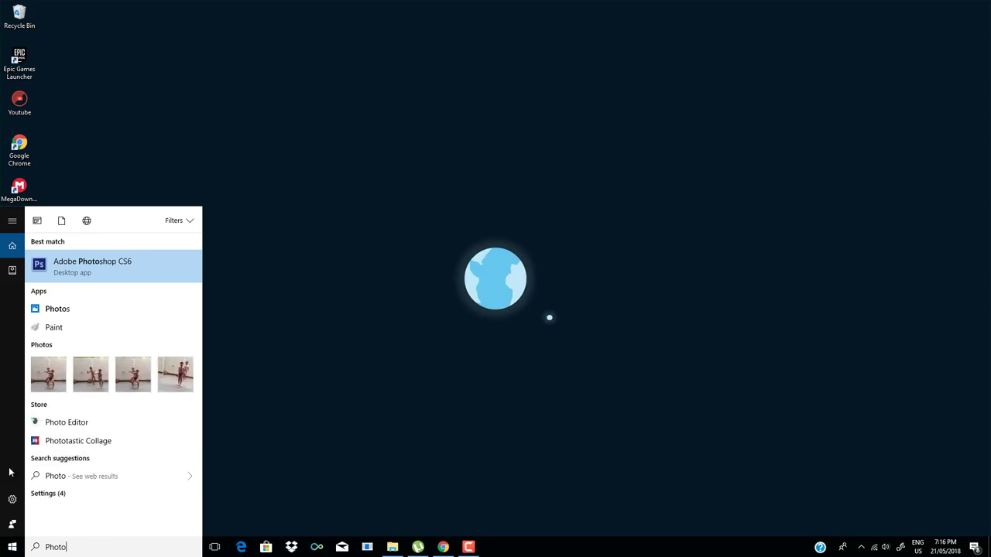
click(147, 276)
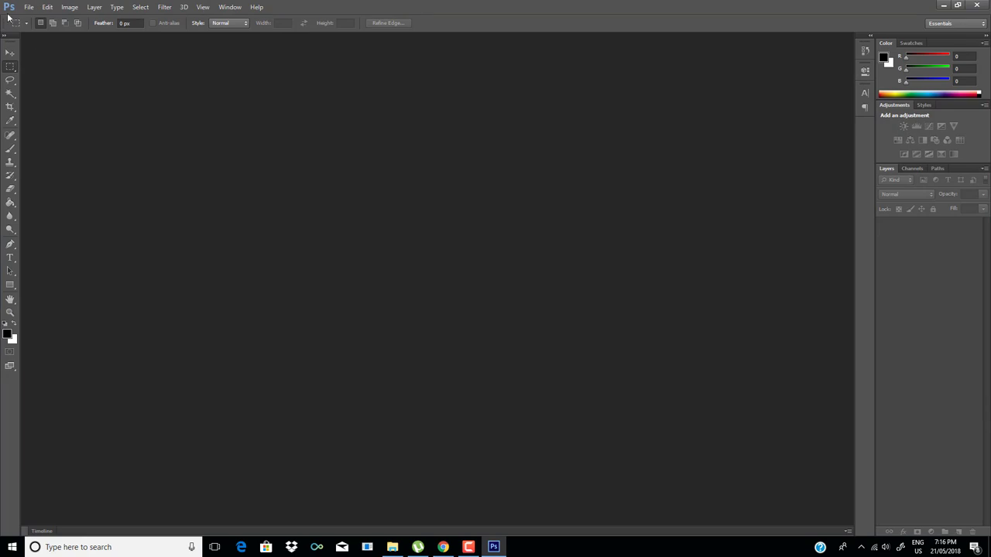
Create a new 256 by 256 pixel RGB document at 72 pixels/inch with a white background and an empty name.
click(26, 9)
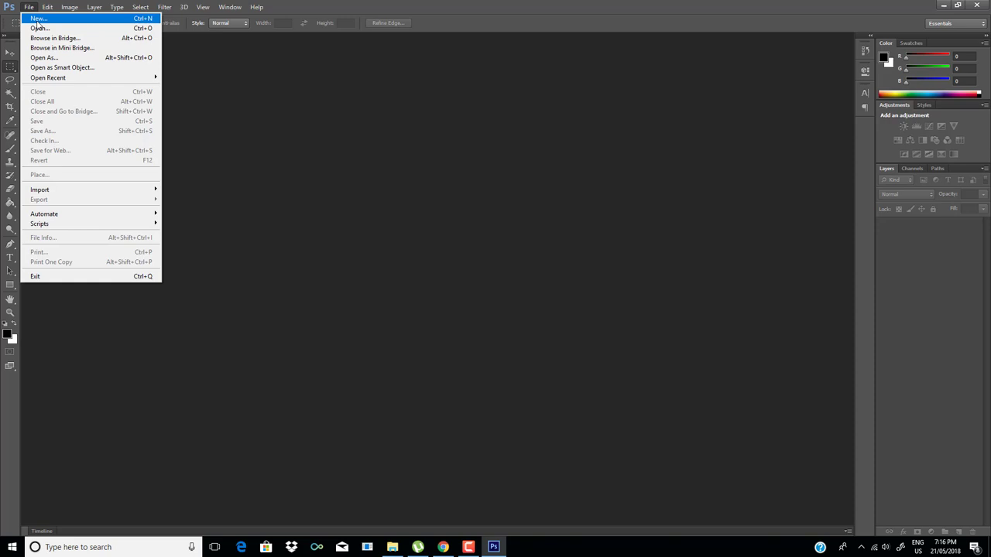
click(35, 19)
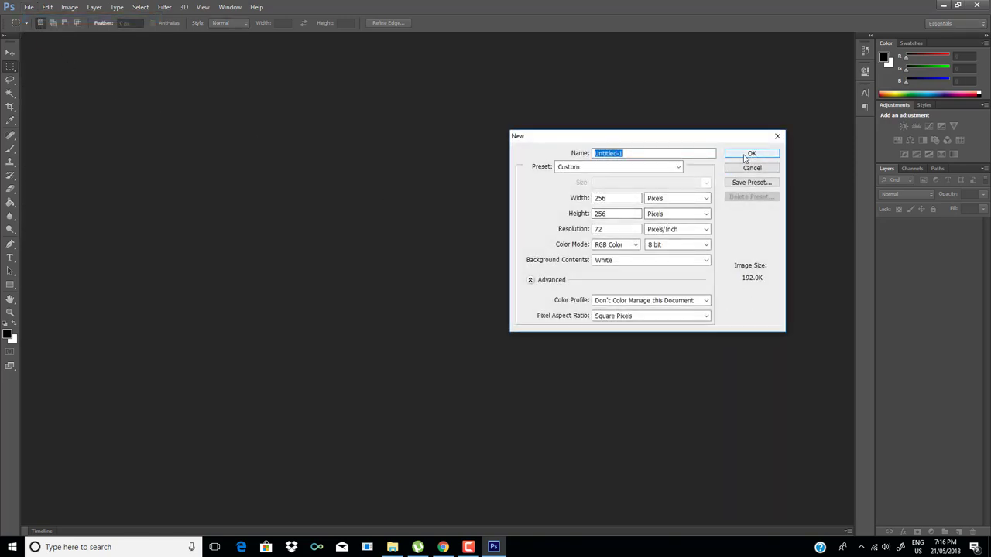
text(The)
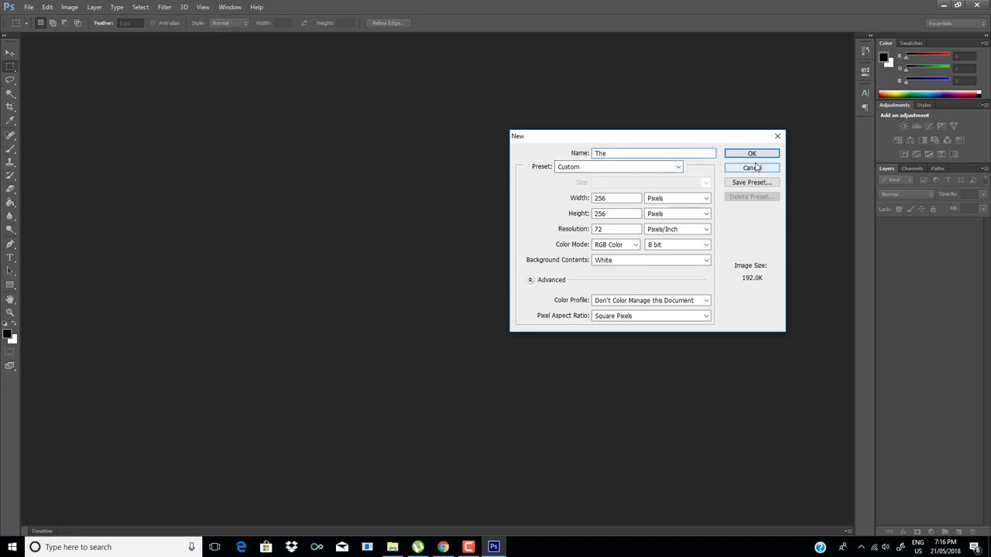
double_click(645, 155)
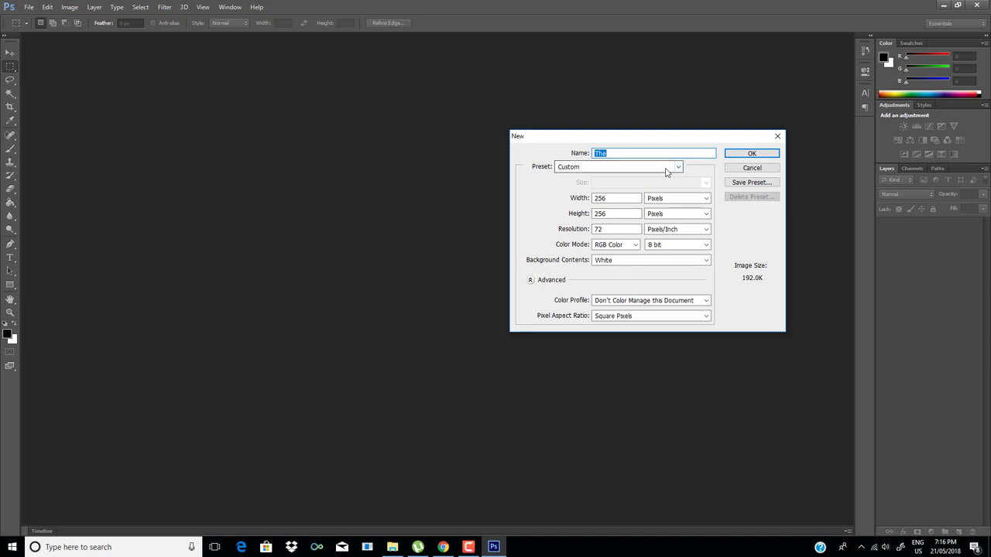
key(BackSpace)
click(731, 159)
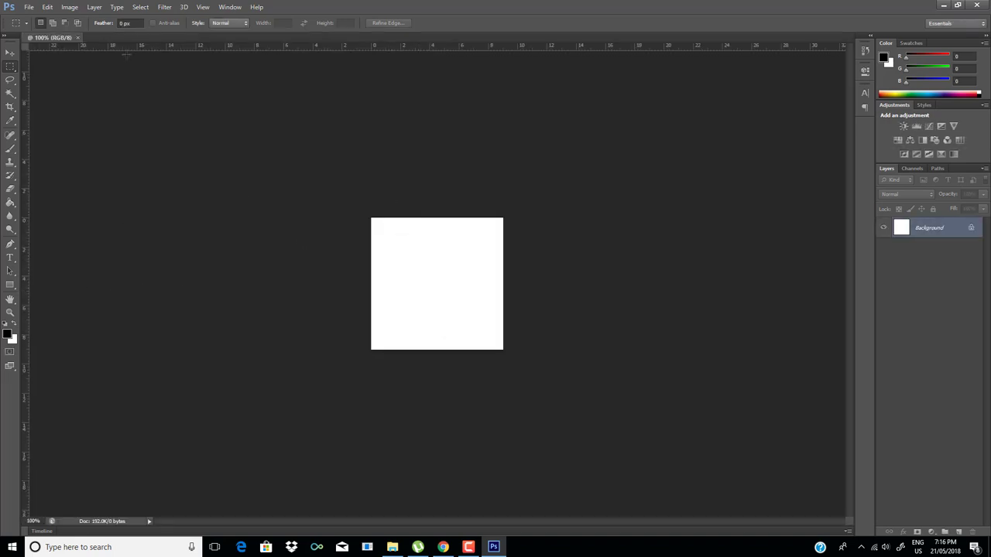
Fill the white canvas with the black foreground colour using the Paint Bucket tool.
click(10, 202)
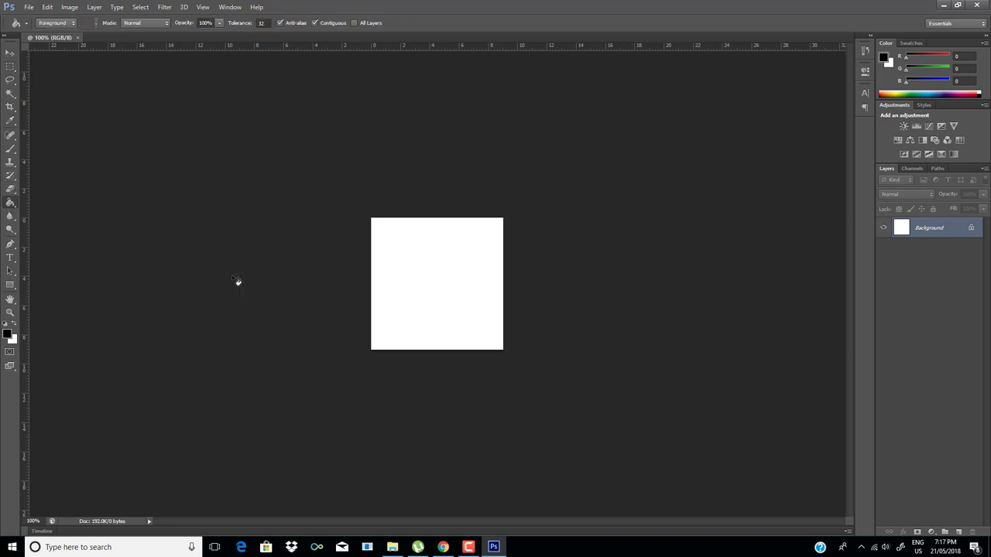
click(442, 324)
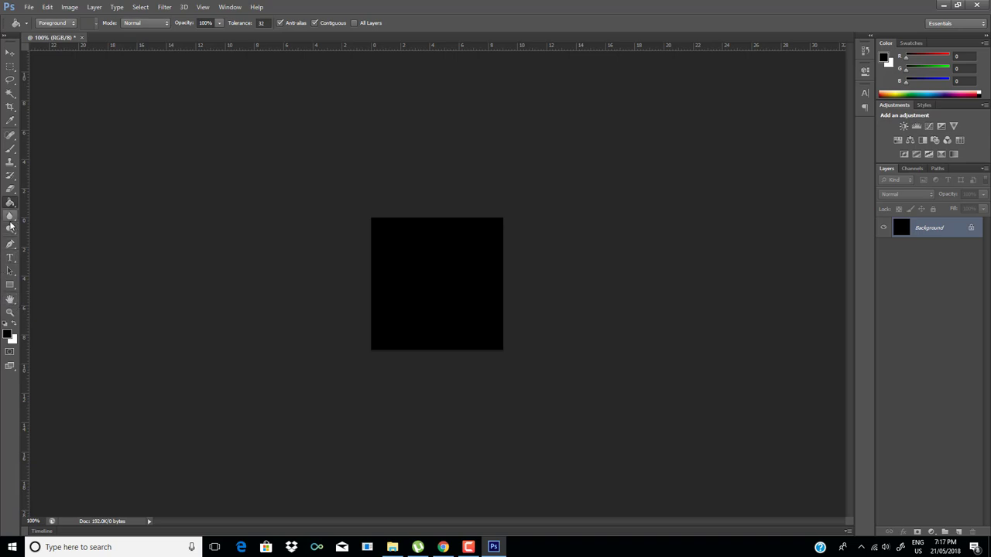
Try an ellipse shape nearly filling the black canvas, select the whole canvas, and delete the ellipse layer.
click(10, 284)
click(54, 305)
drag(379, 225, 491, 339)
key(ctrl+z)
key(ctrl+a)
key(v)
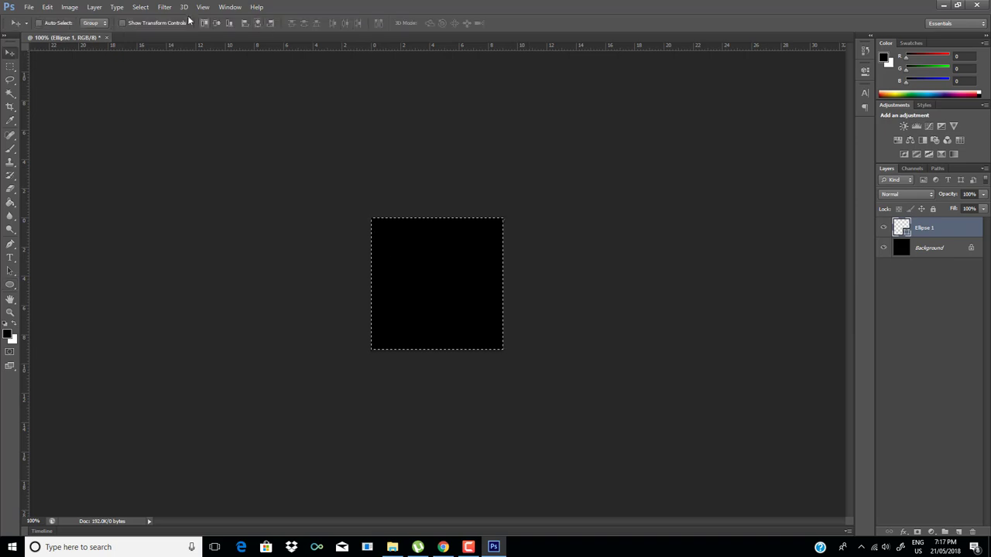
double_click(902, 227)
key(Escape)
click(973, 532)
click(474, 202)
mouse_move(468, 547)
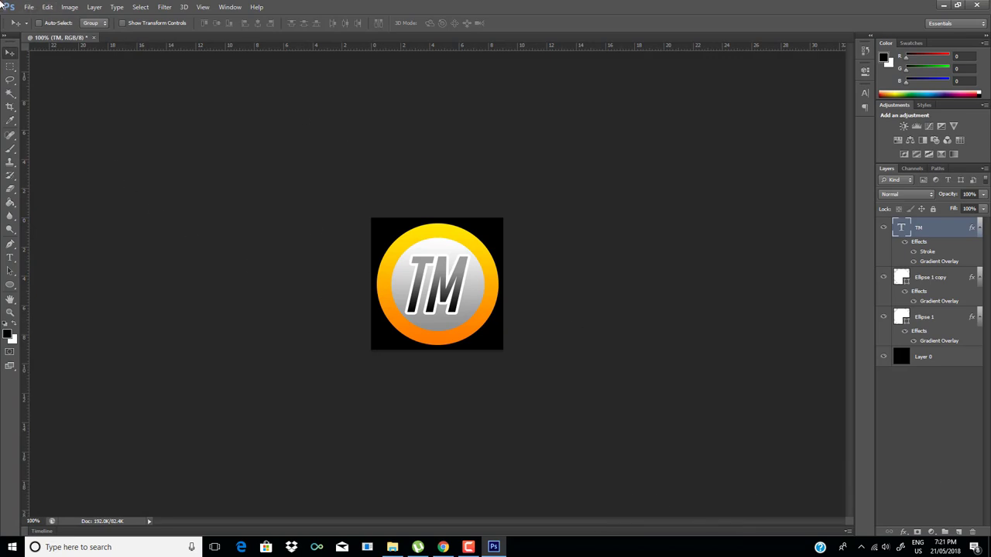
Delete the black Layer 0 behind the TM logo to leave a transparent background.
click(28, 7)
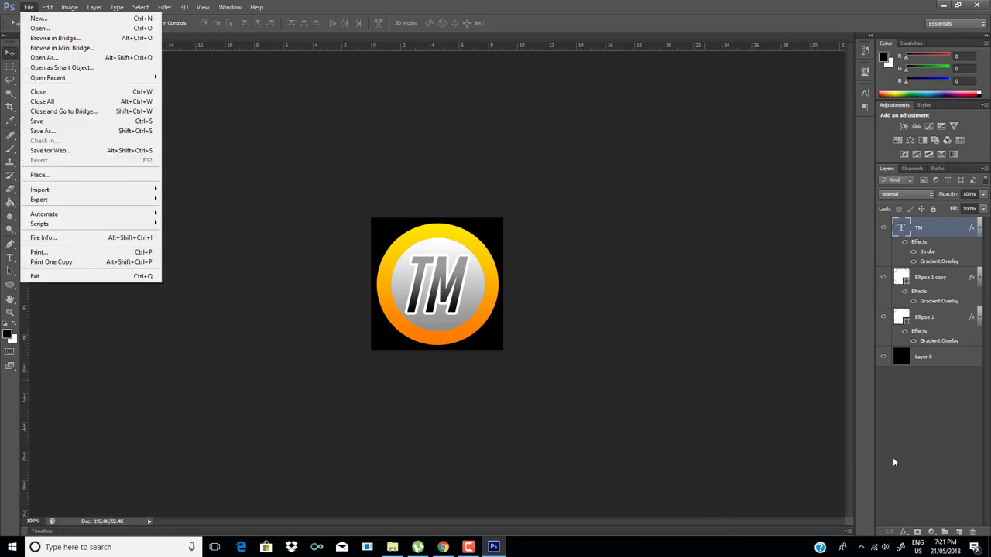
click(946, 474)
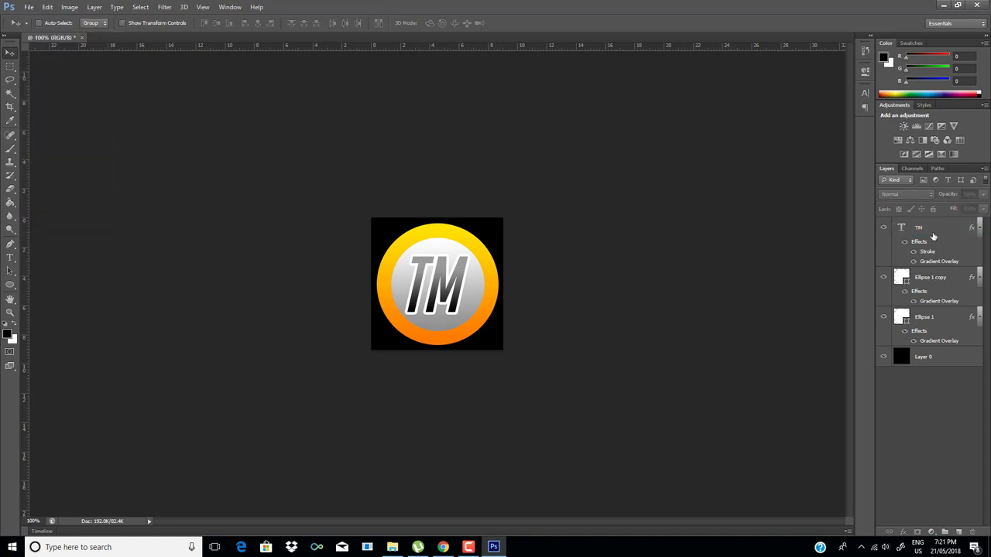
click(932, 360)
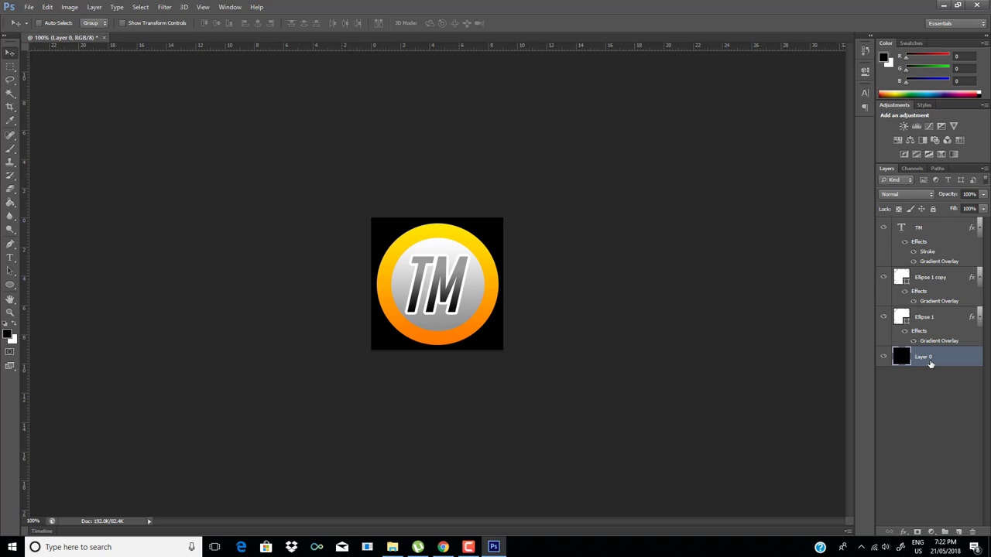
key(Delete)
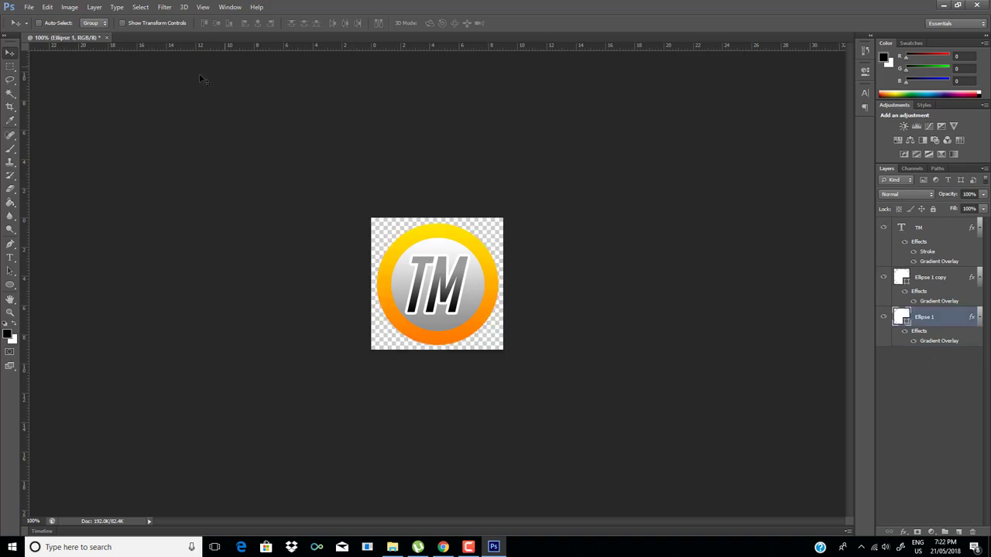
Save the logo to the Desktop as a PNG named TM Logo with smallest compression and no interlacing, and close Photoshop.
click(29, 7)
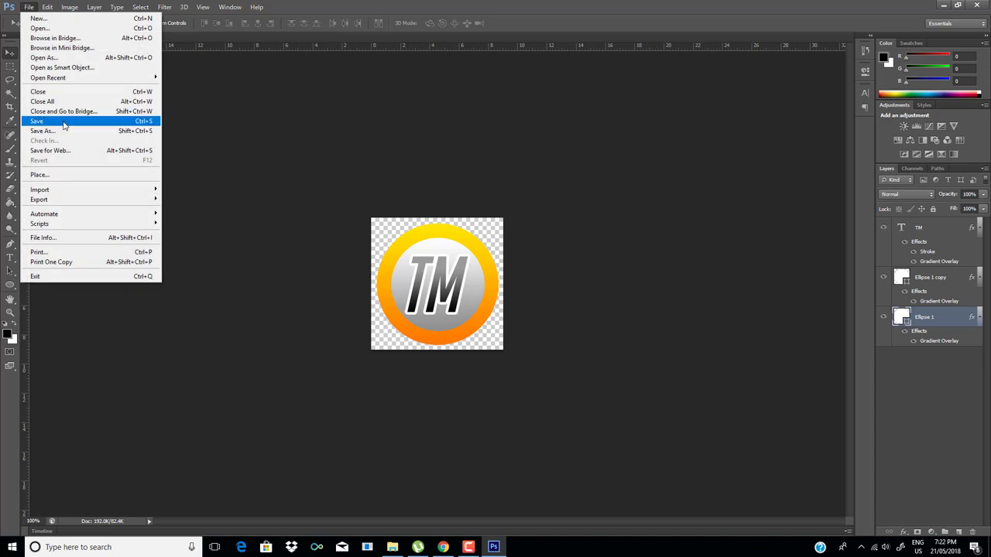
click(64, 122)
click(383, 158)
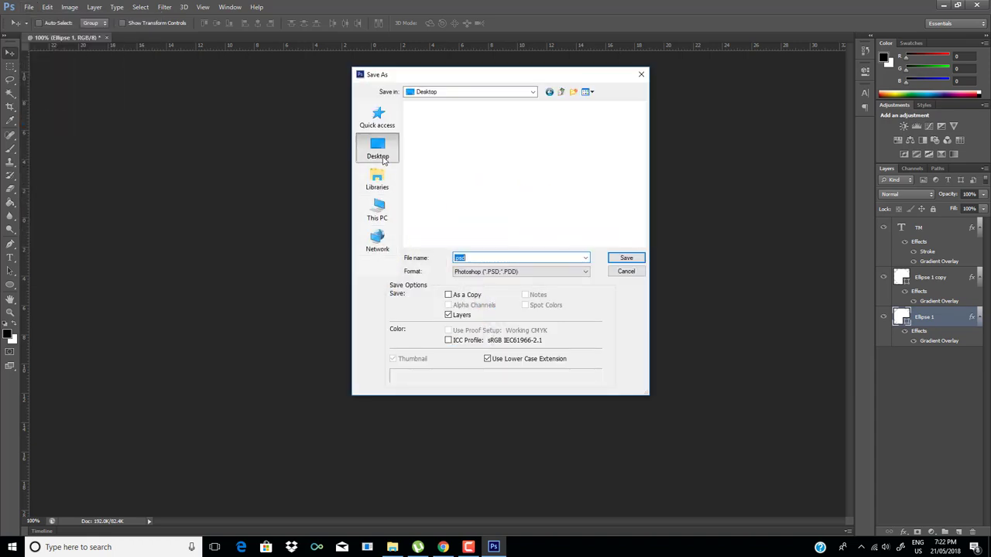
click(553, 271)
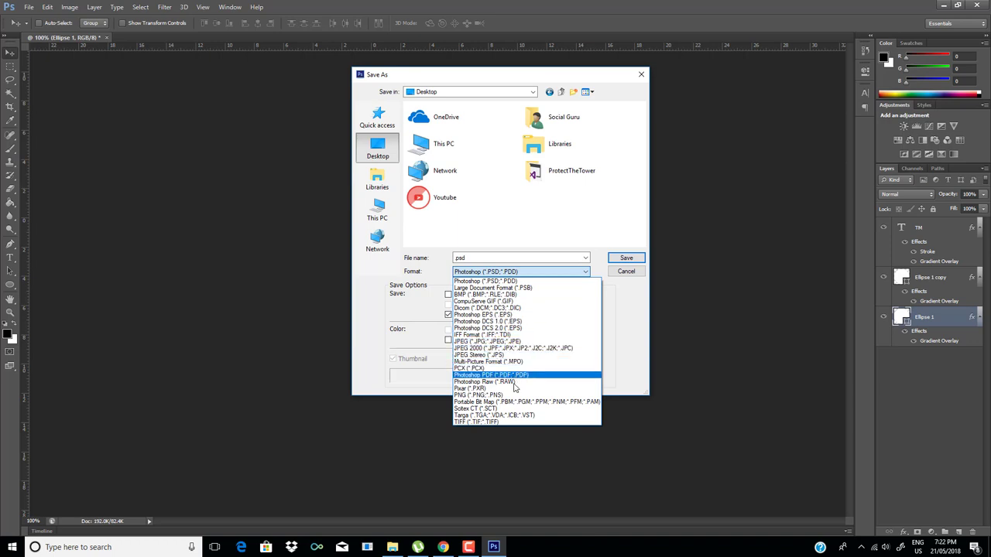
click(504, 395)
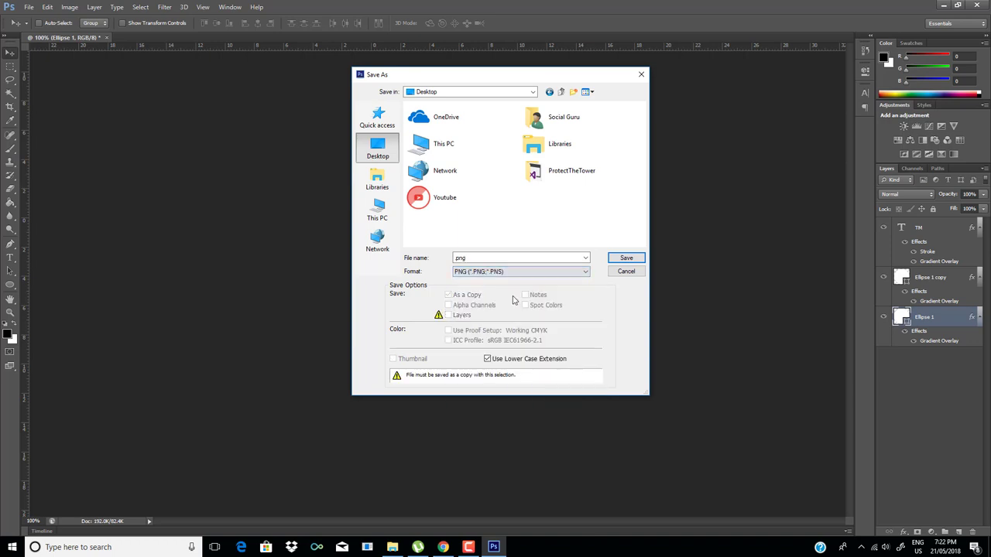
double_click(512, 258)
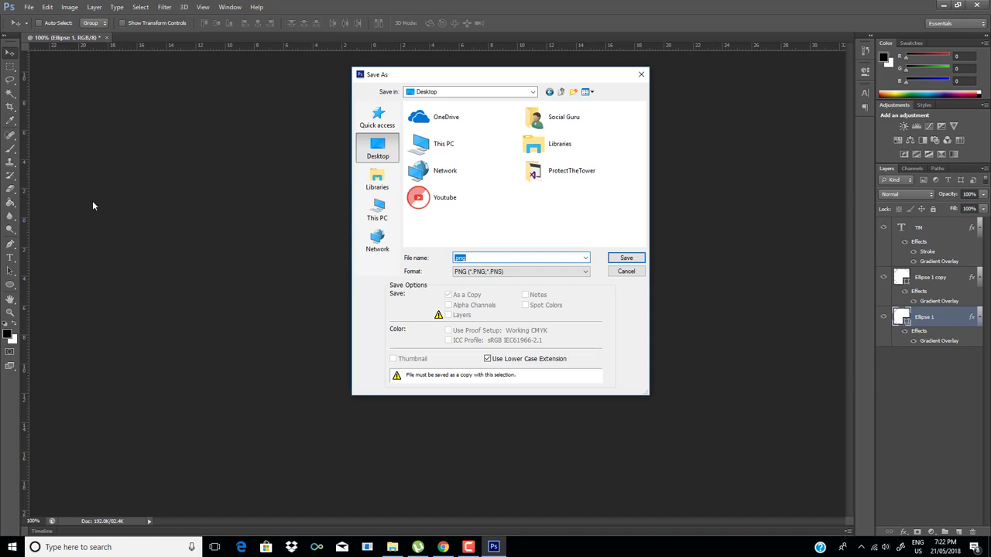
text(TM Logo)
click(627, 259)
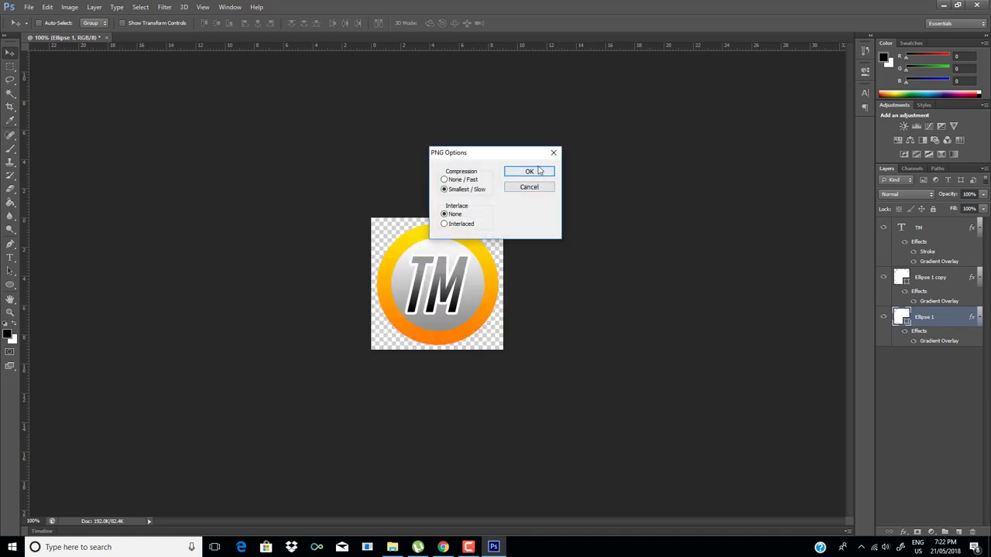
click(540, 170)
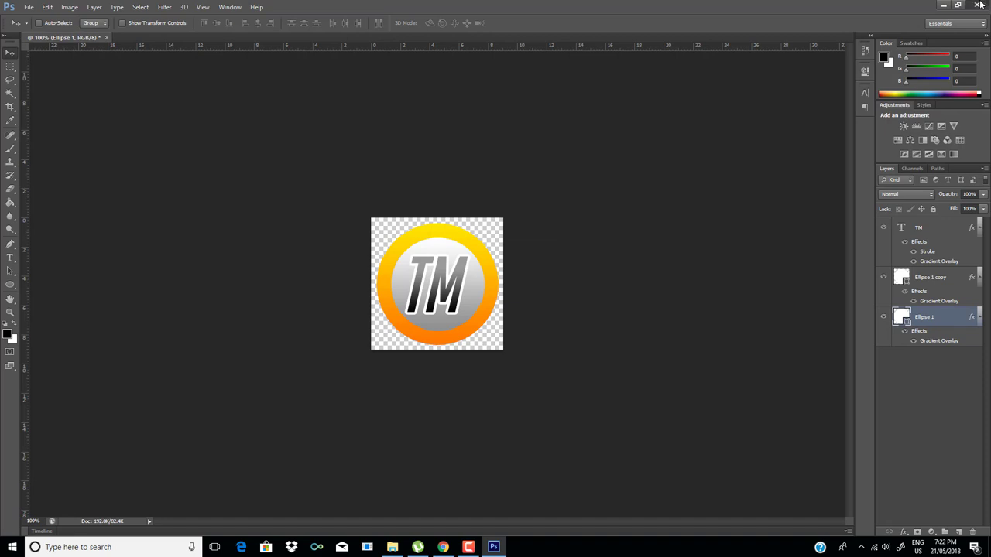
click(981, 5)
click(519, 202)
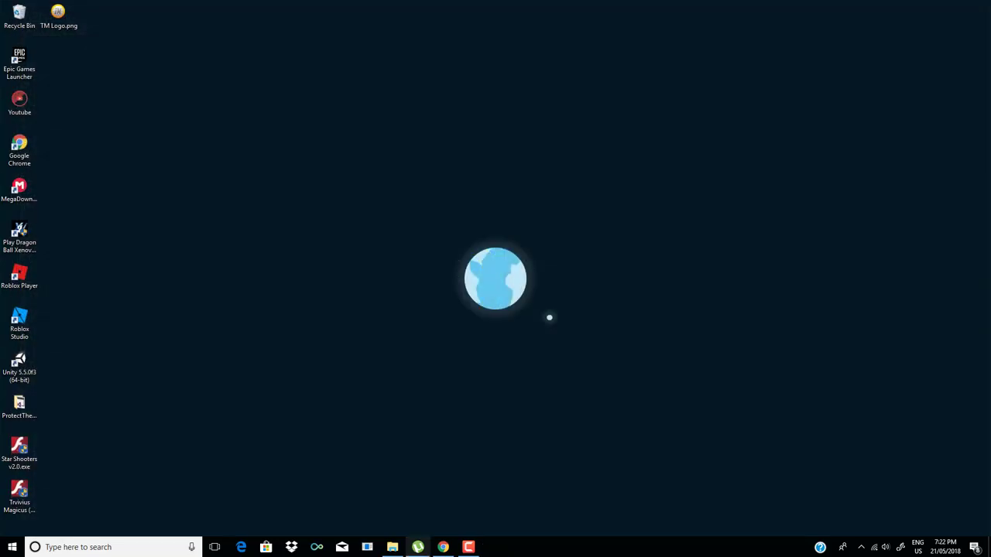
Switch to Chrome and open the online converter of the bookmarked iConvert Icons site in a new tab.
click(443, 547)
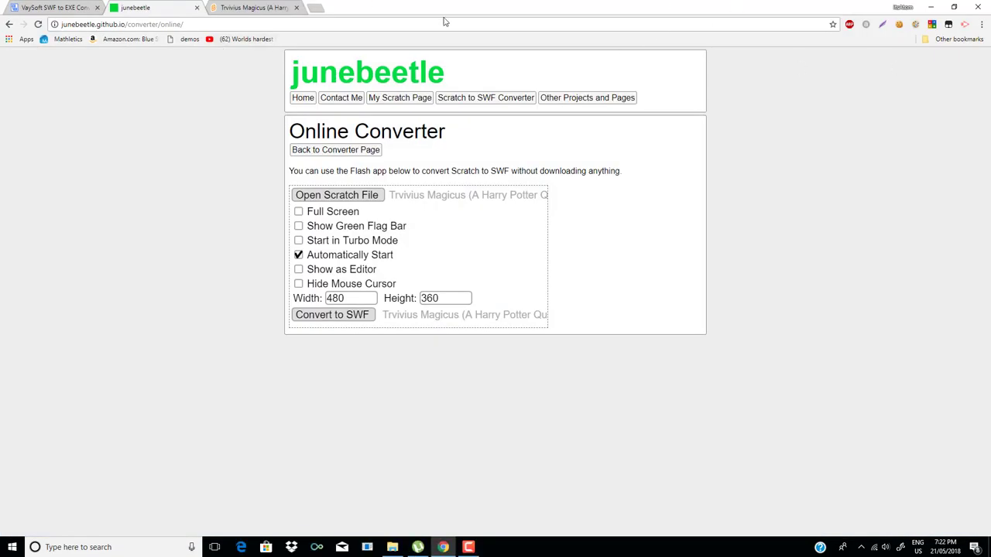
click(309, 8)
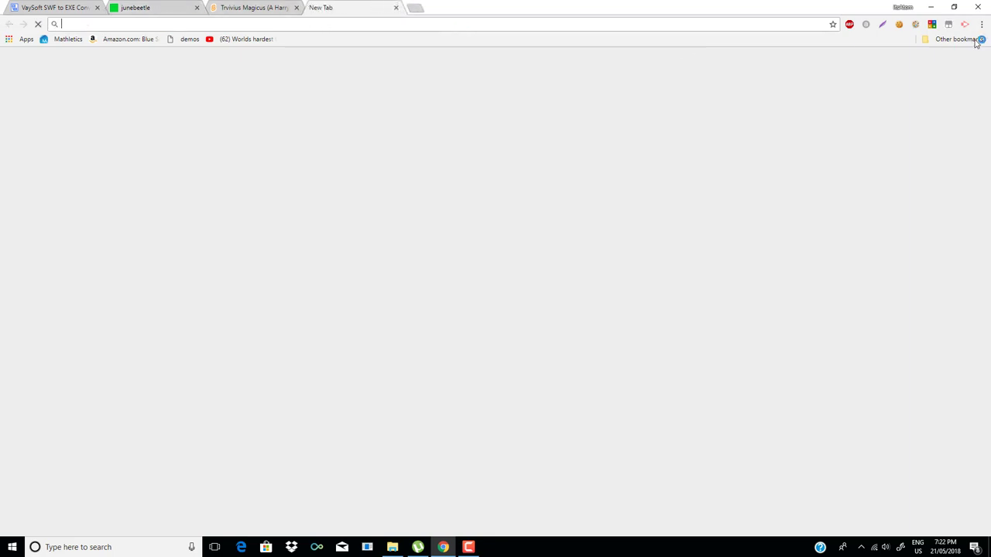
click(959, 38)
mouse_move(948, 51)
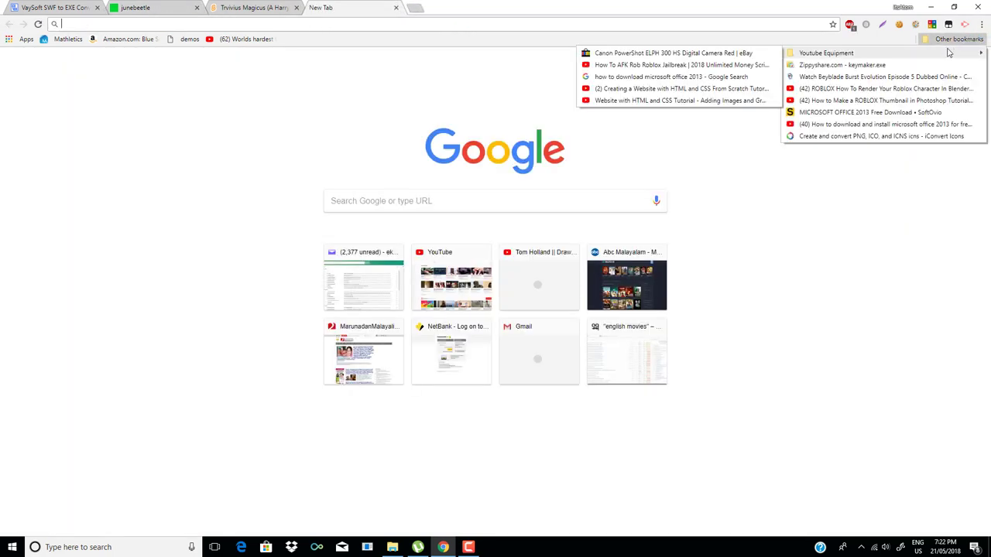
click(883, 136)
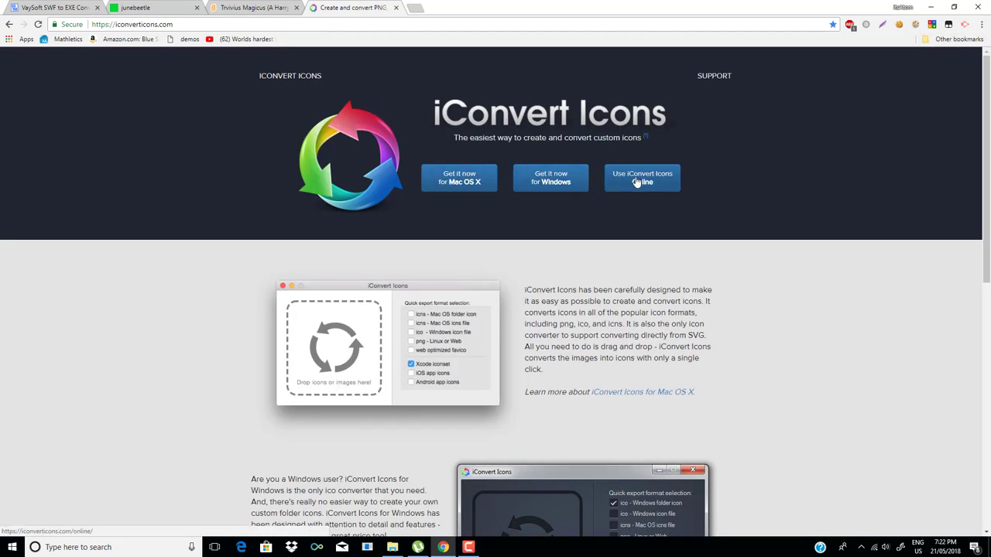
click(637, 181)
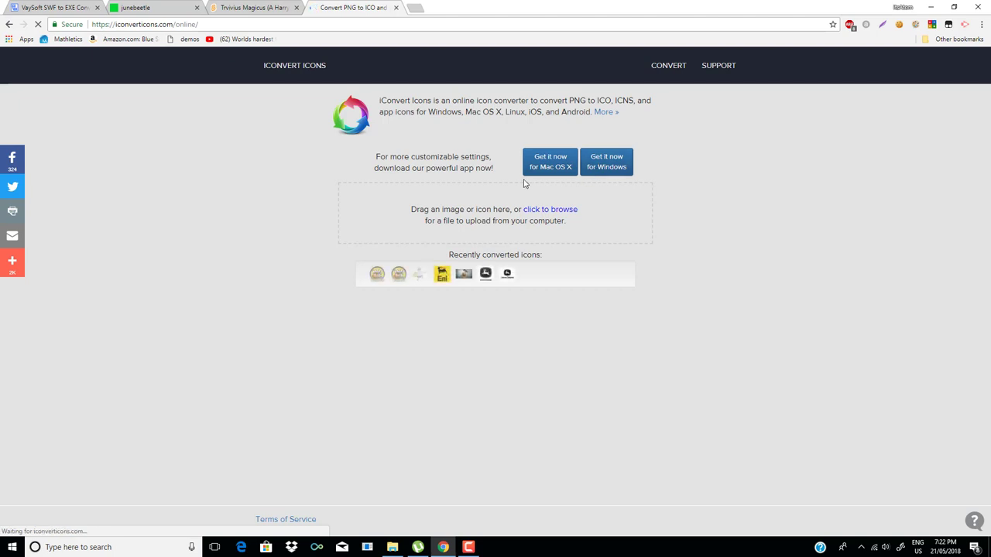
Convert TM Logo.png from the Desktop and save the ICO version as TM Logo.png.ico in Documents.
click(546, 210)
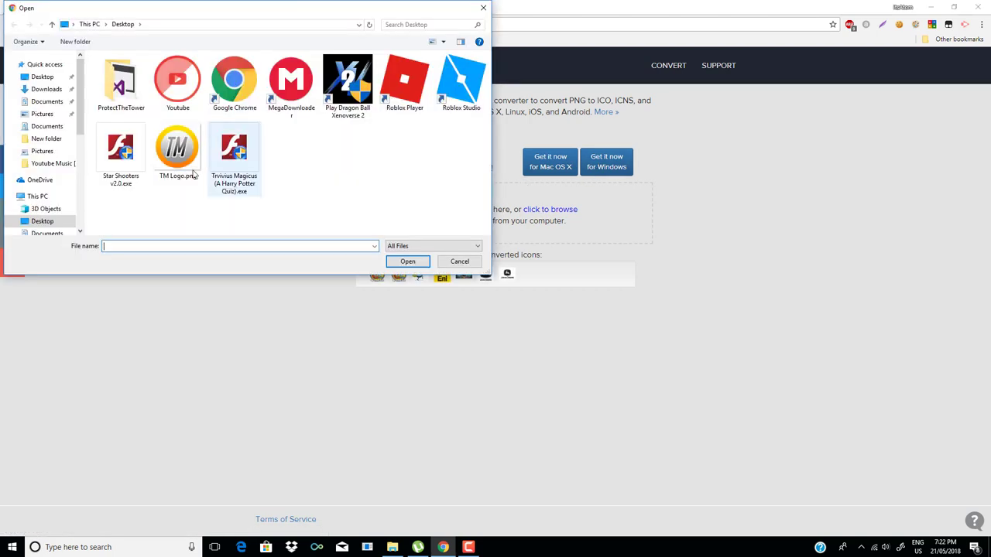
click(176, 151)
click(407, 263)
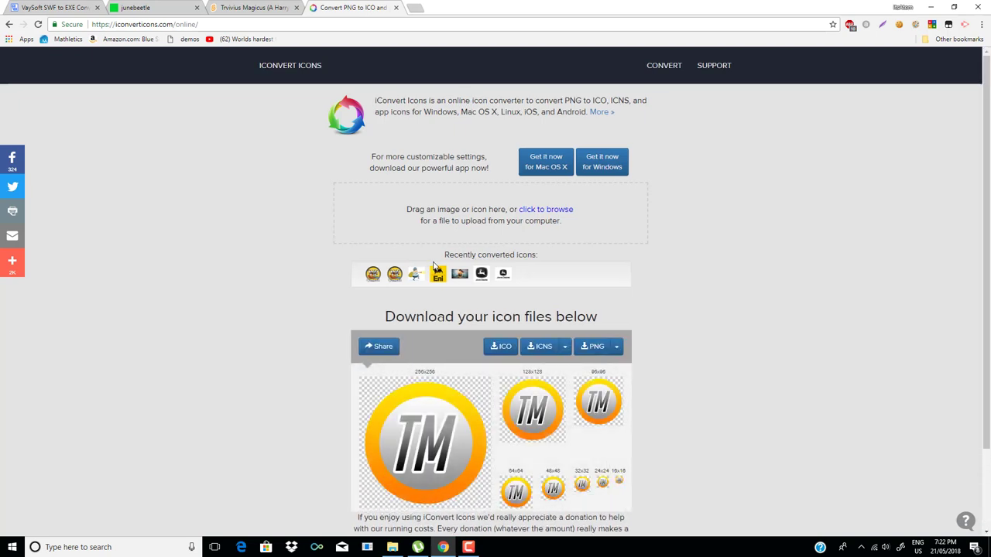
scroll(437, 271, down, 1)
click(510, 250)
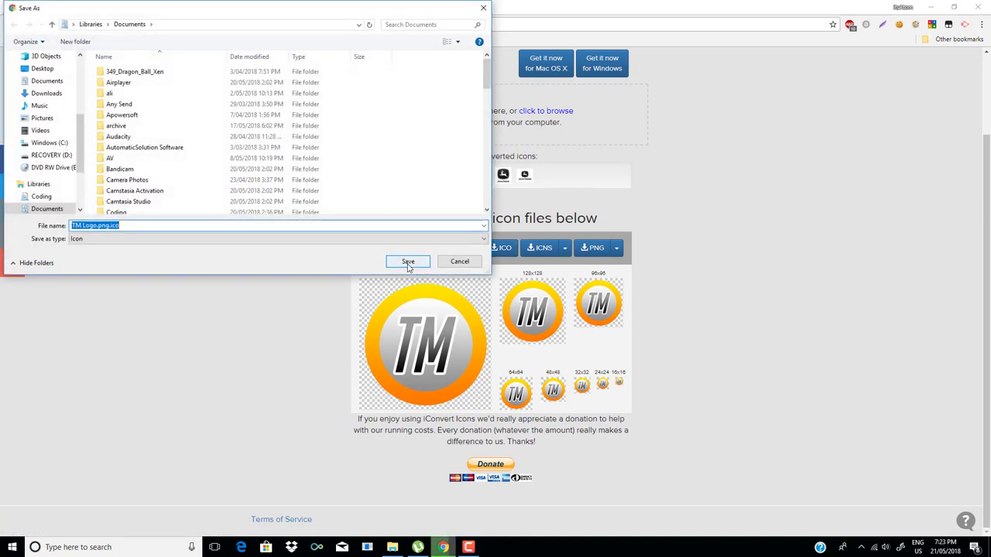
click(405, 263)
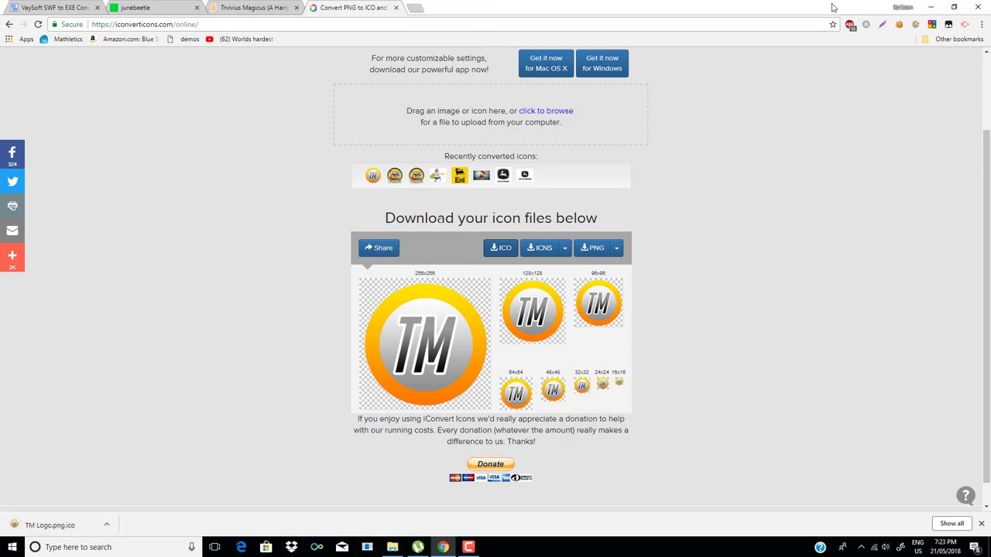
Shrink the browser window to expose the desktop, place the downloaded TM Logo.png.ico on it, and close Chrome.
mouse_move(833, 10)
mouse_down()
mouse_move(857, 48)
mouse_move(843, 10)
mouse_move(830, 7)
mouse_move(833, 19)
mouse_move(836, 3)
mouse_up()
click(945, 8)
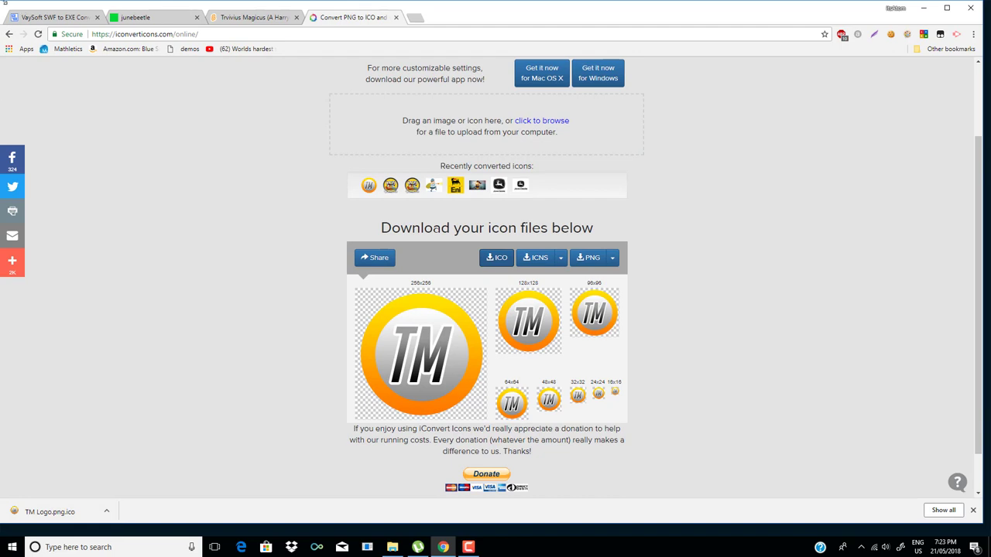
drag(3, 4, 243, 143)
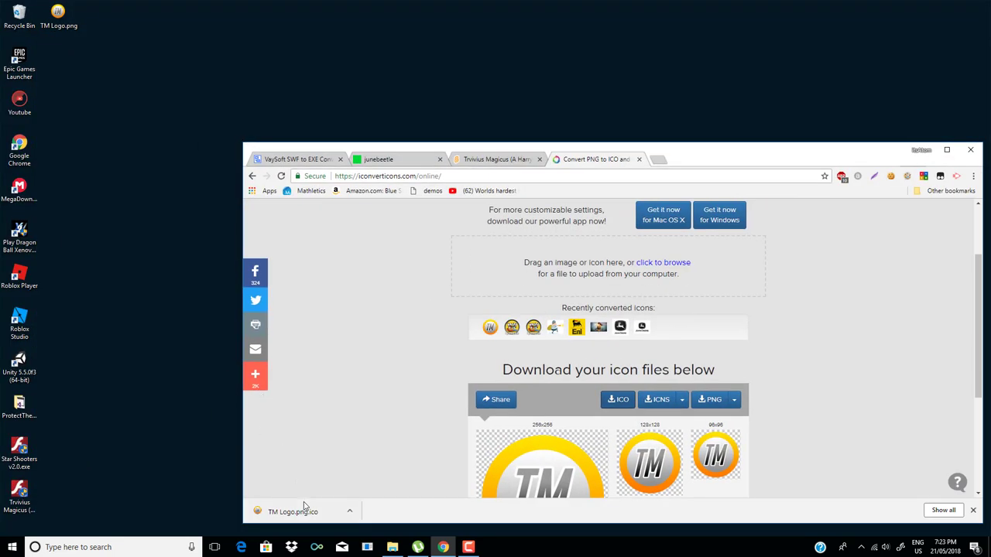
drag(304, 507, 98, 108)
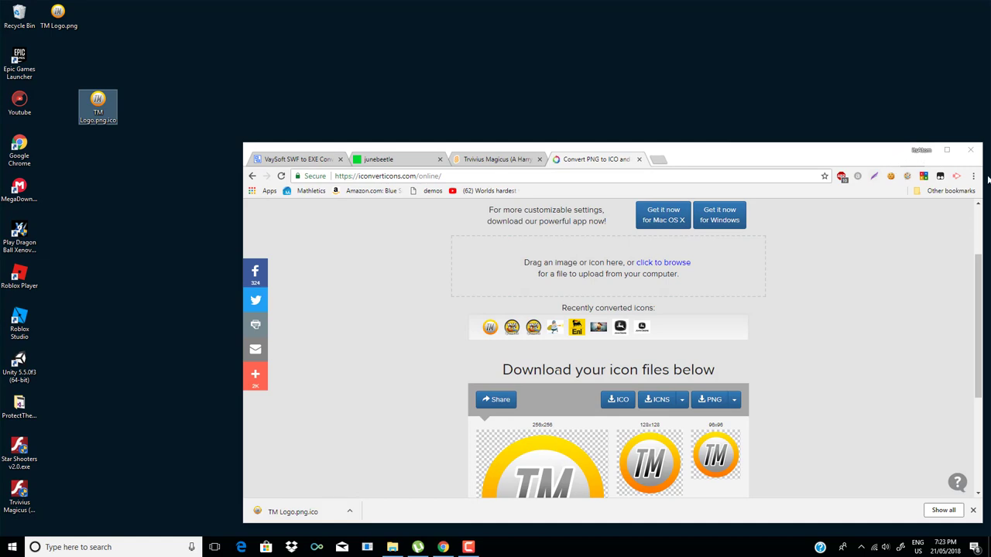
click(970, 150)
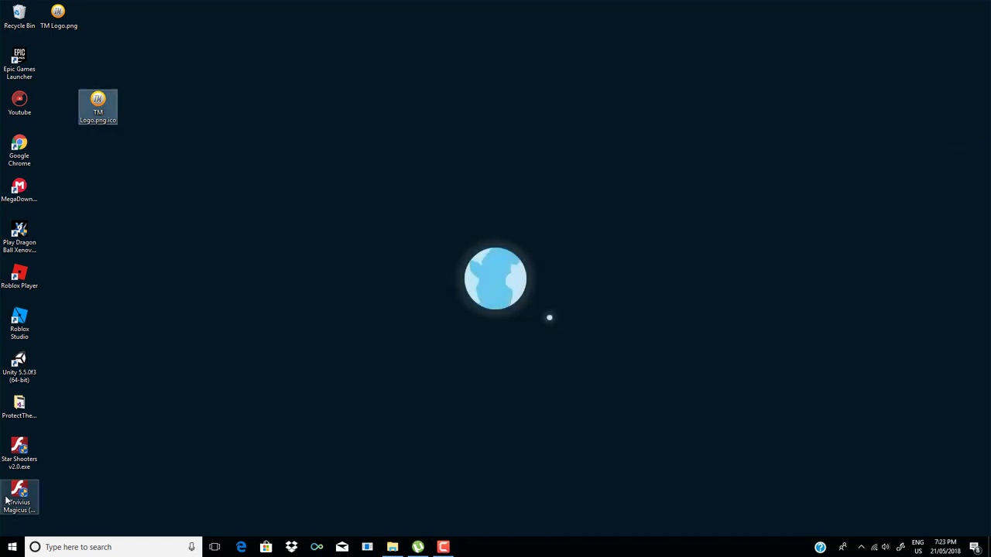
Look through the property pages of the Trvivius Magicus EXE on the desktop for an icon setting, and cancel.
click(29, 493)
right_click(28, 492)
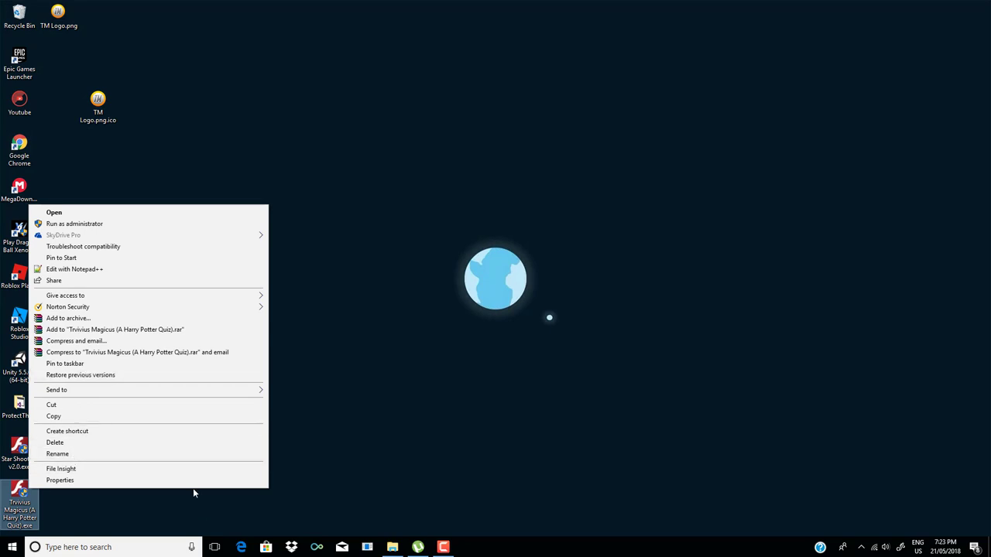
click(61, 480)
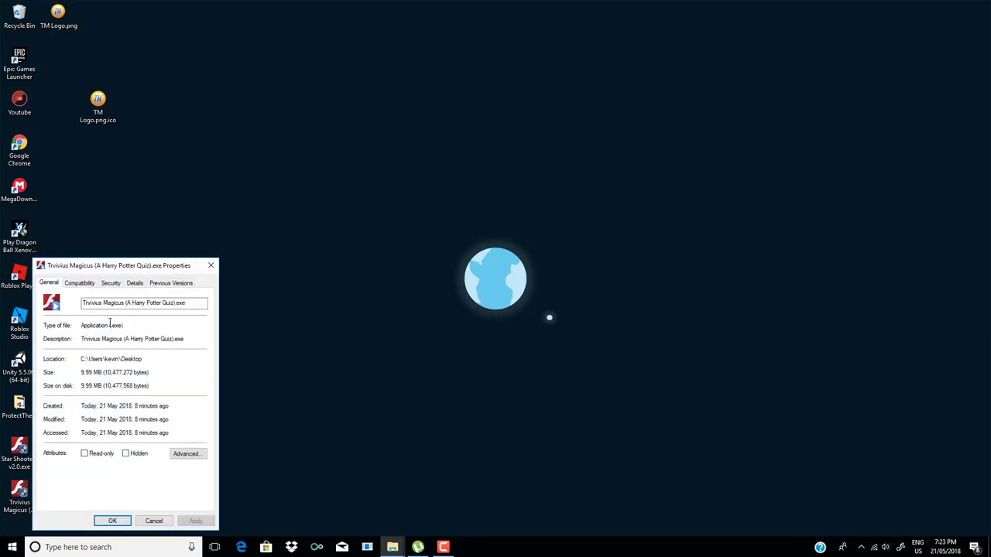
click(172, 284)
click(130, 284)
click(80, 284)
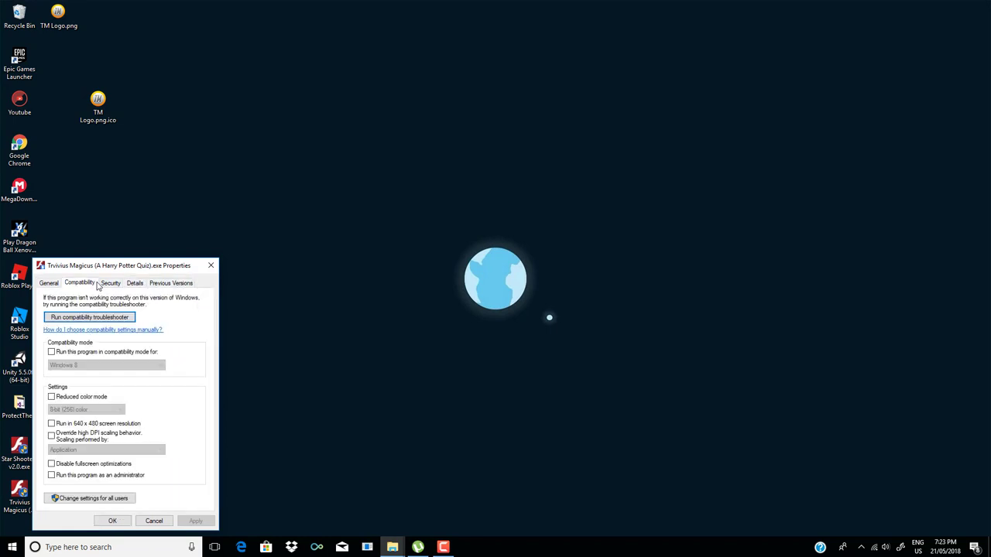
click(48, 284)
click(154, 521)
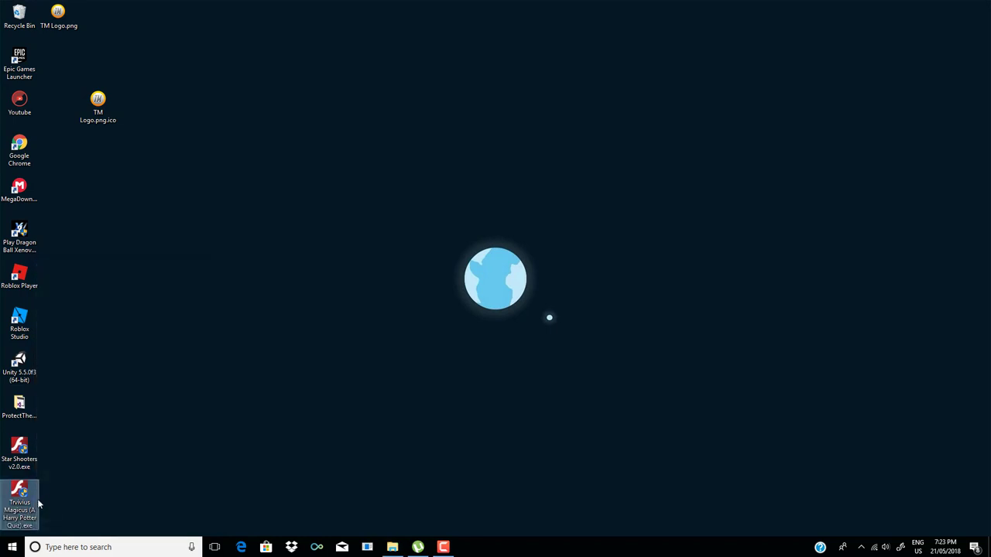
Move the Trvivius Magicus EXE from the desktop to the root of the Windows (C:) drive.
right_click(30, 499)
click(89, 416)
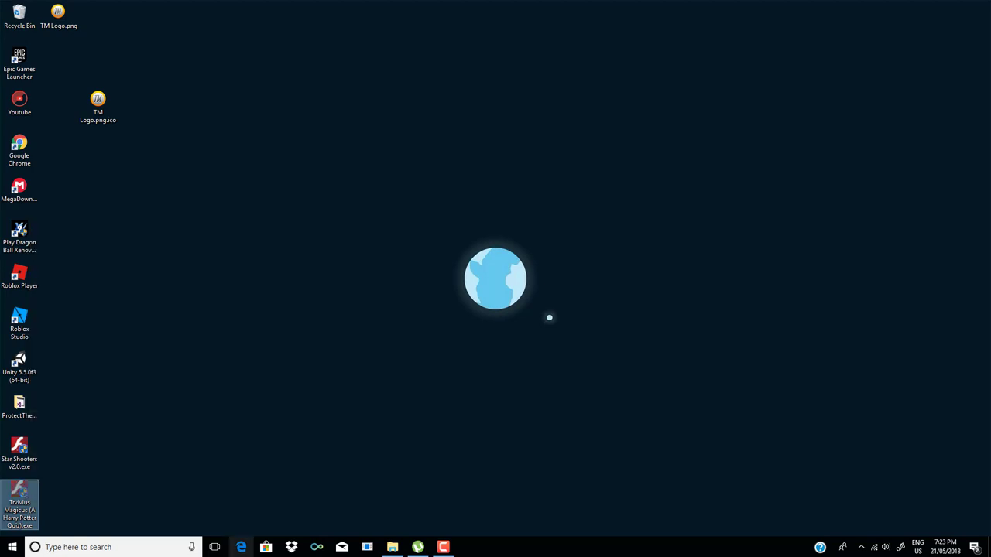
click(388, 550)
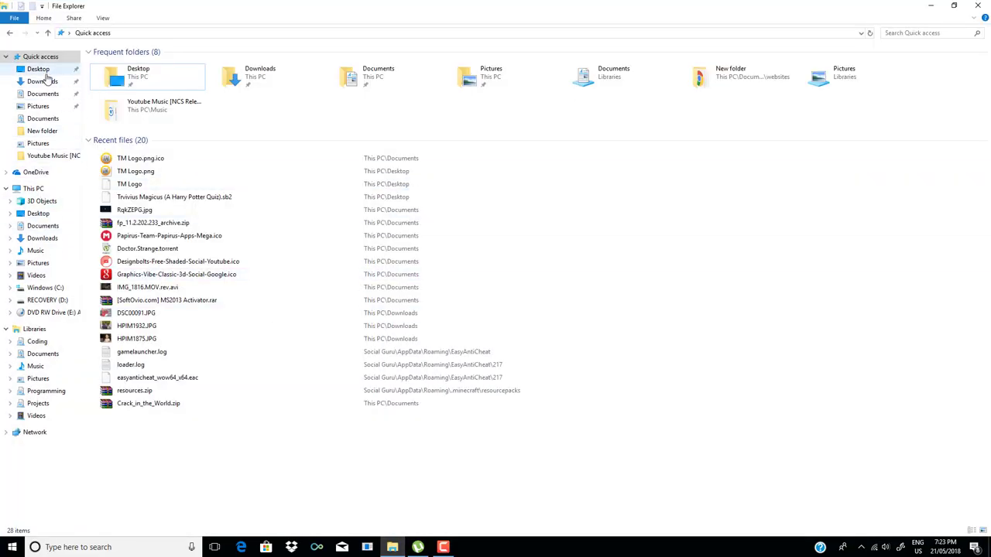
click(34, 190)
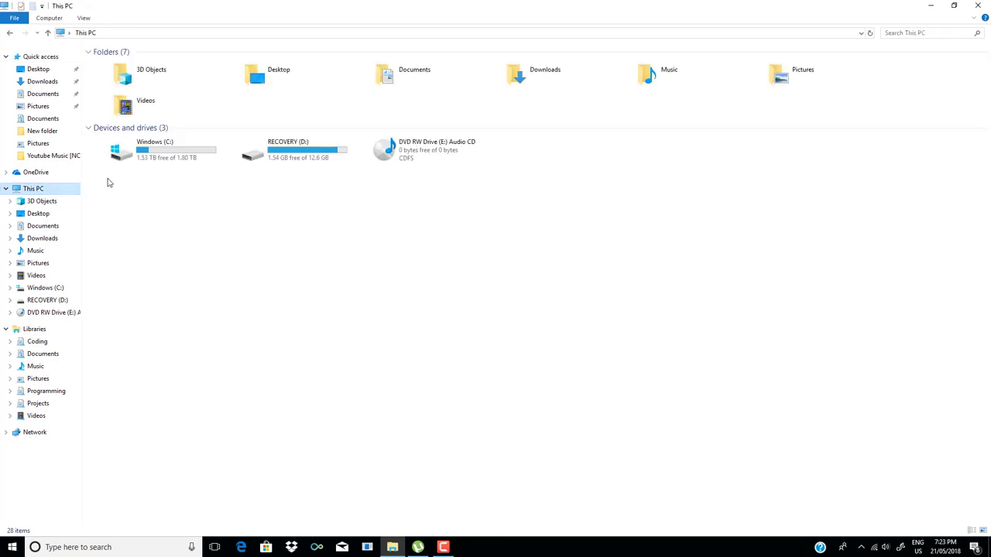
double_click(143, 148)
drag(105, 157, 124, 155)
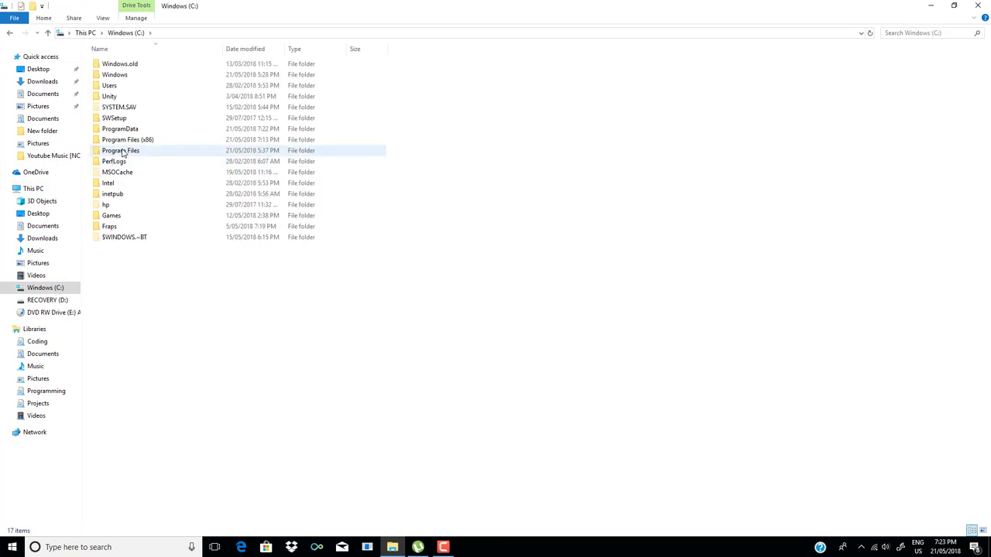
click(228, 207)
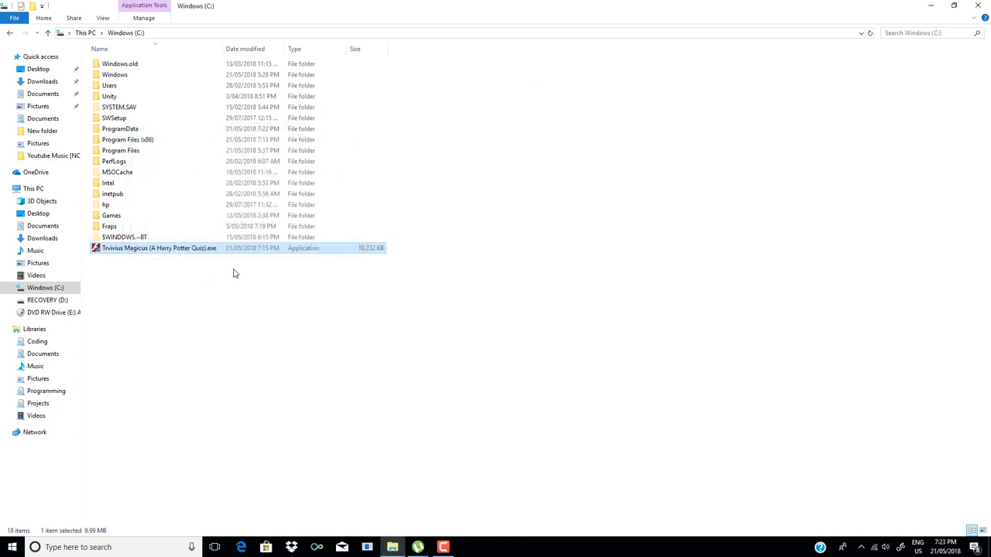
Create a desktop shortcut to the Trvivius Magicus EXE on the C: drive and minimize File Explorer.
right_click(268, 248)
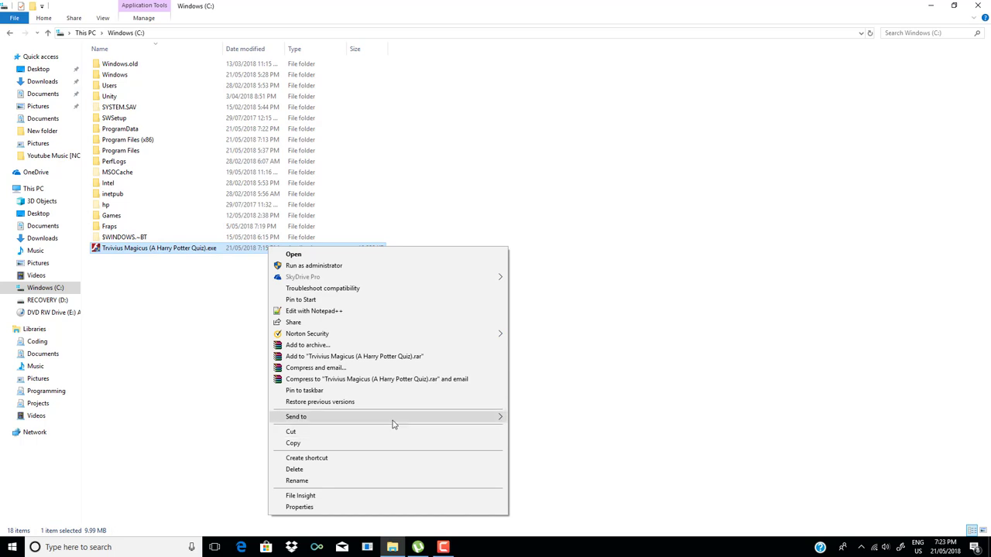
mouse_move(412, 422)
click(589, 441)
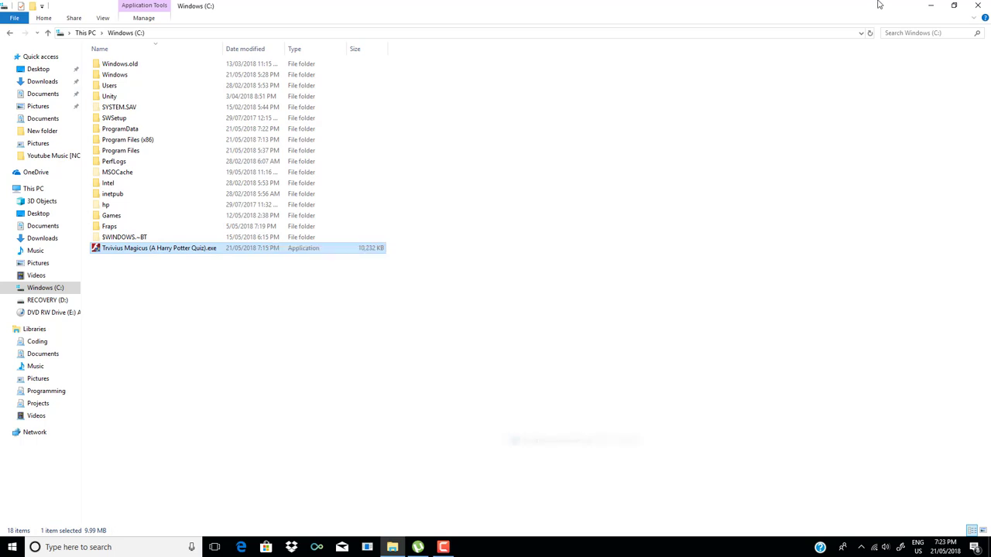
click(931, 5)
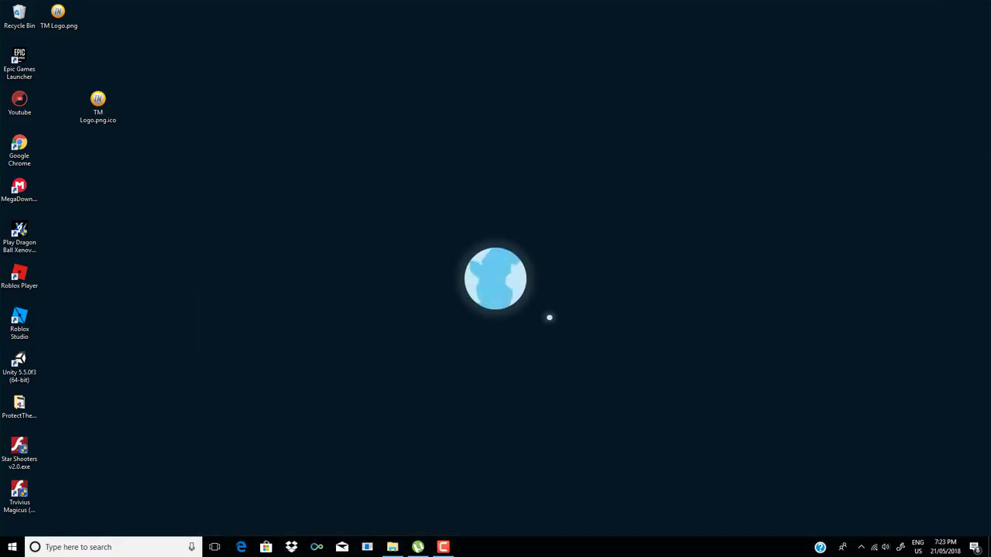
Move the Trvivius Magicus shortcut to an empty area of the desktop and remove the word Shortcut from its name.
click(17, 497)
drag(17, 496, 217, 370)
right_click(218, 387)
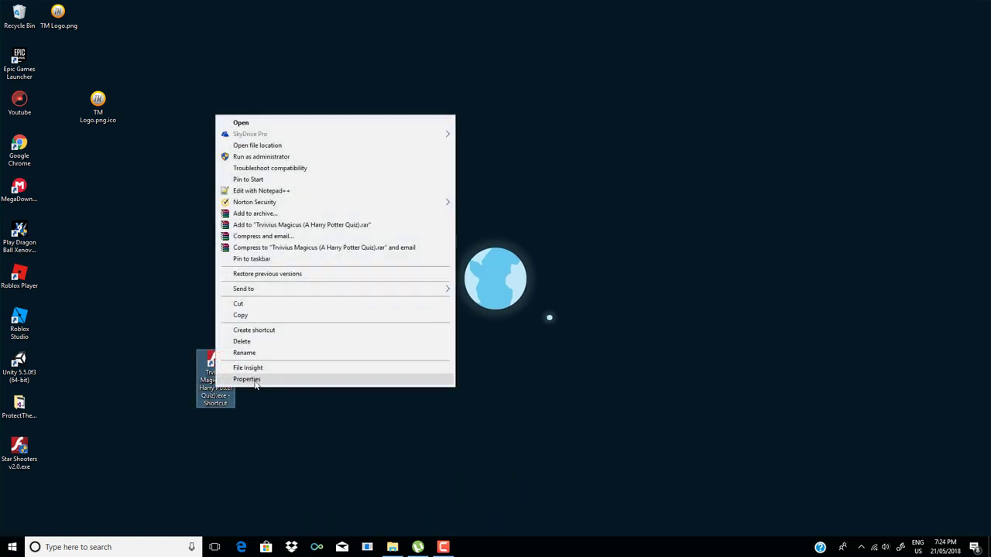
click(251, 353)
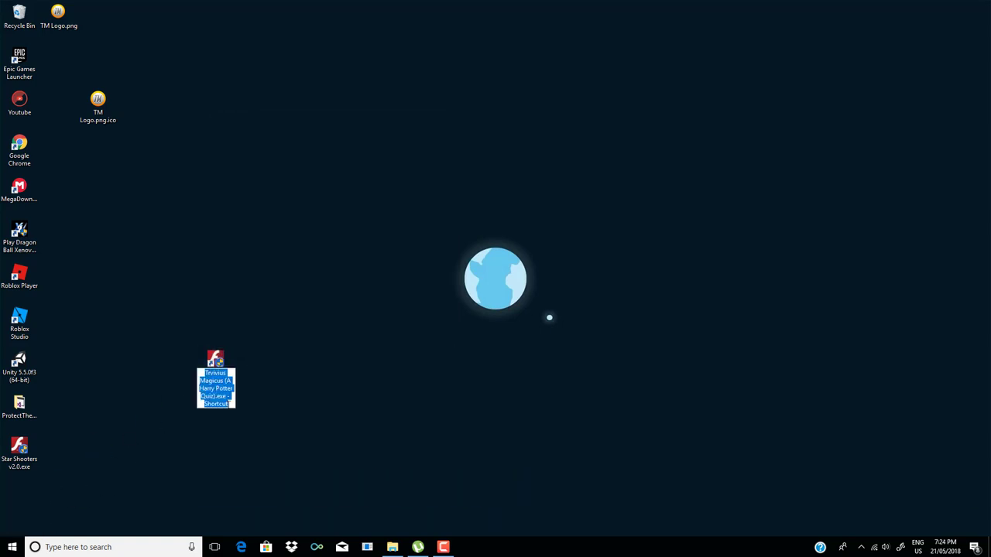
click(228, 404)
double_click(228, 404)
key(BackSpace)
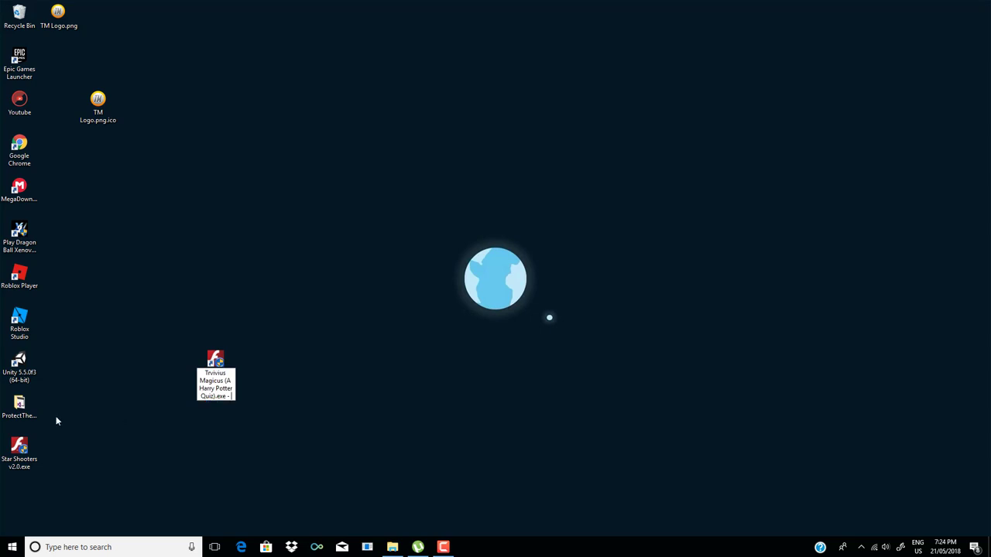
key(Return)
Change the Trvivius Magicus shortcut's icon to TM Logo.png.ico from the Desktop and apply the change.
right_click(209, 375)
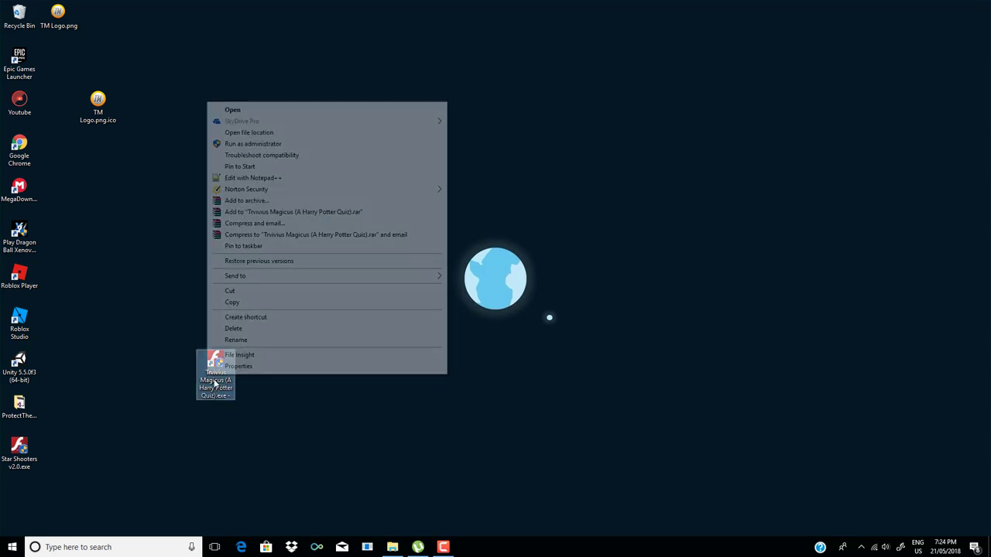
click(260, 367)
click(316, 438)
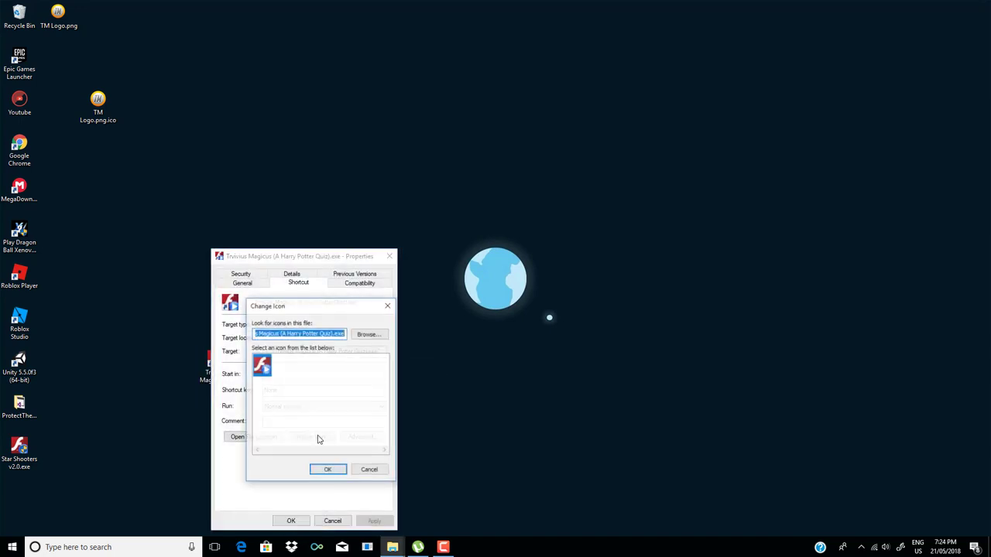
click(369, 334)
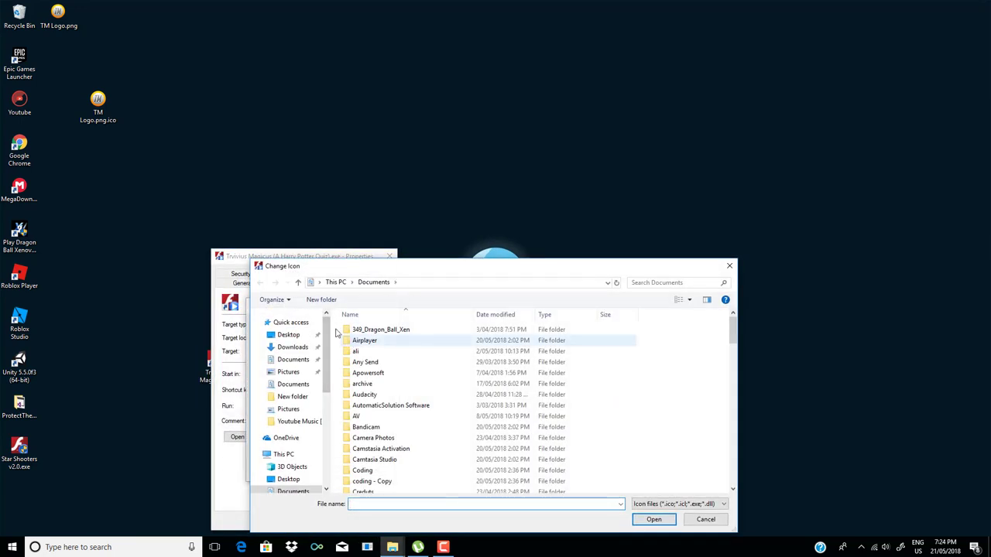
click(288, 335)
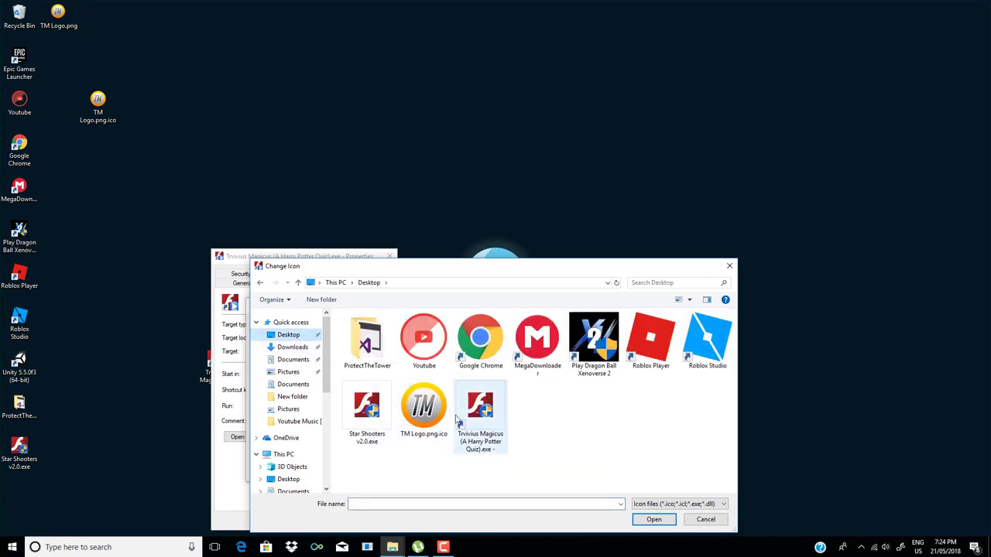
click(432, 418)
click(651, 520)
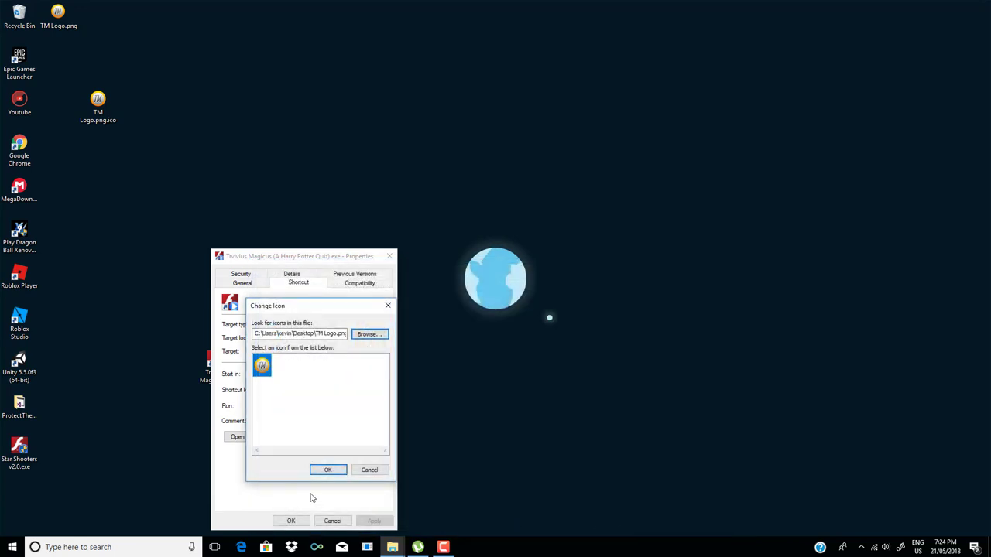
click(338, 472)
click(363, 521)
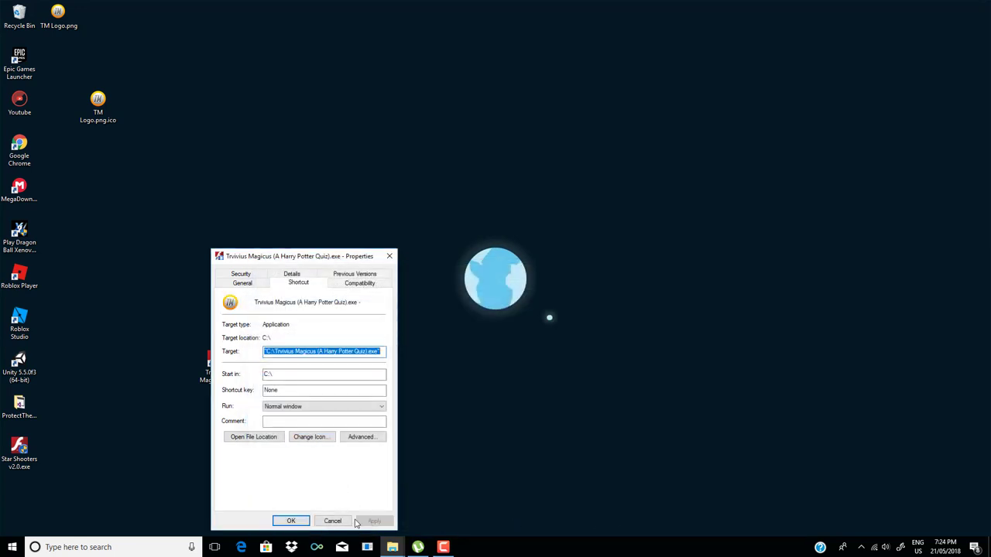
click(291, 521)
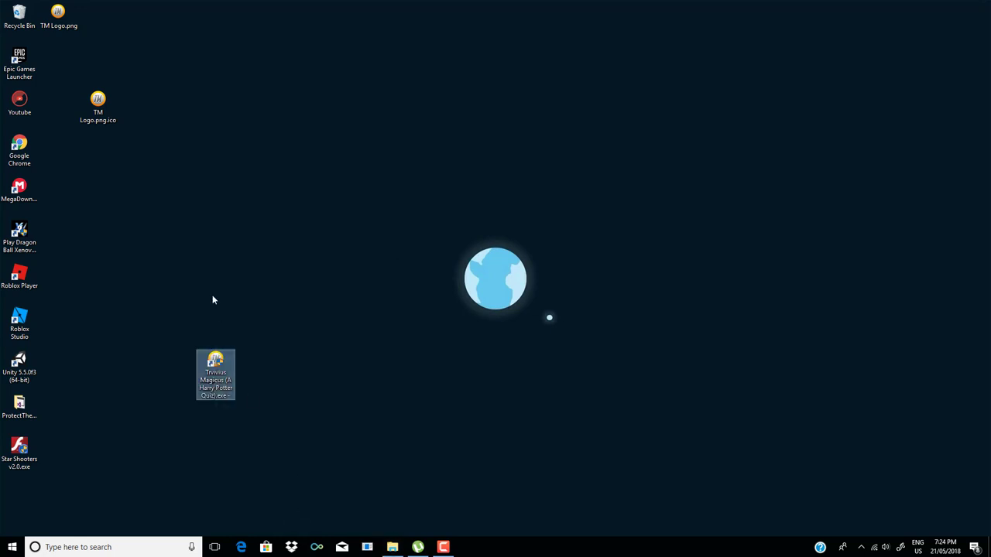
Delete the TM Logo.png.ico and TM Logo.png files from the desktop.
click(103, 111)
key(Delete)
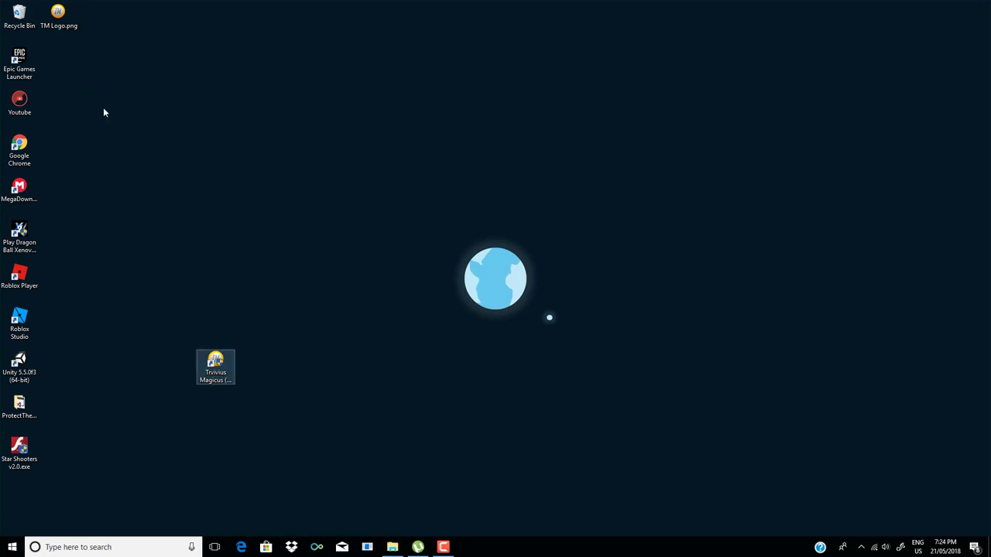
click(31, 5)
click(43, 16)
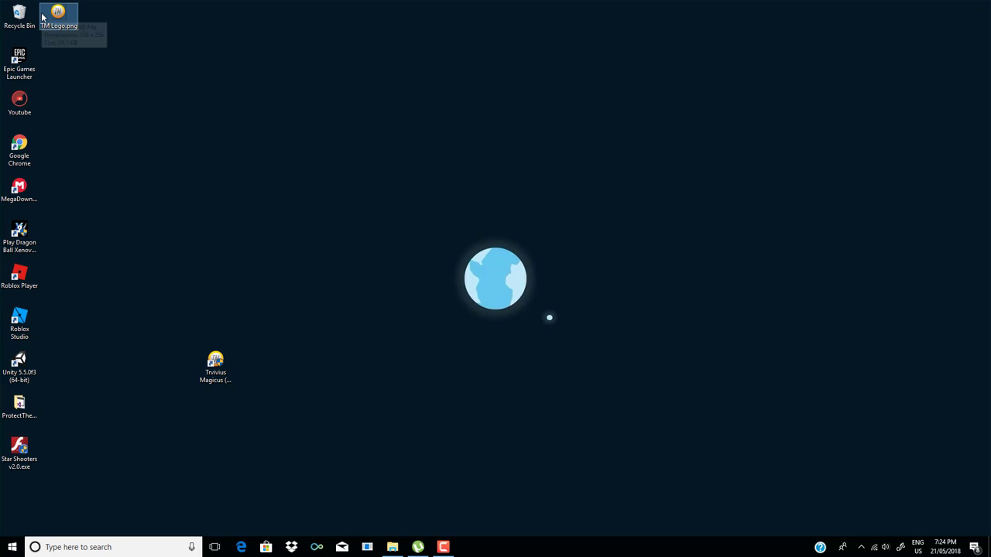
key(Delete)
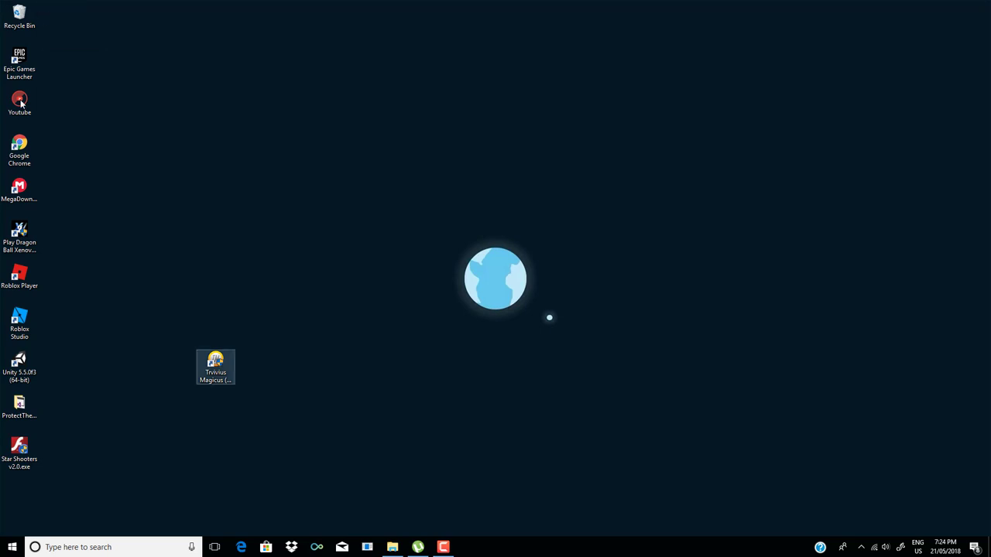
click(224, 371)
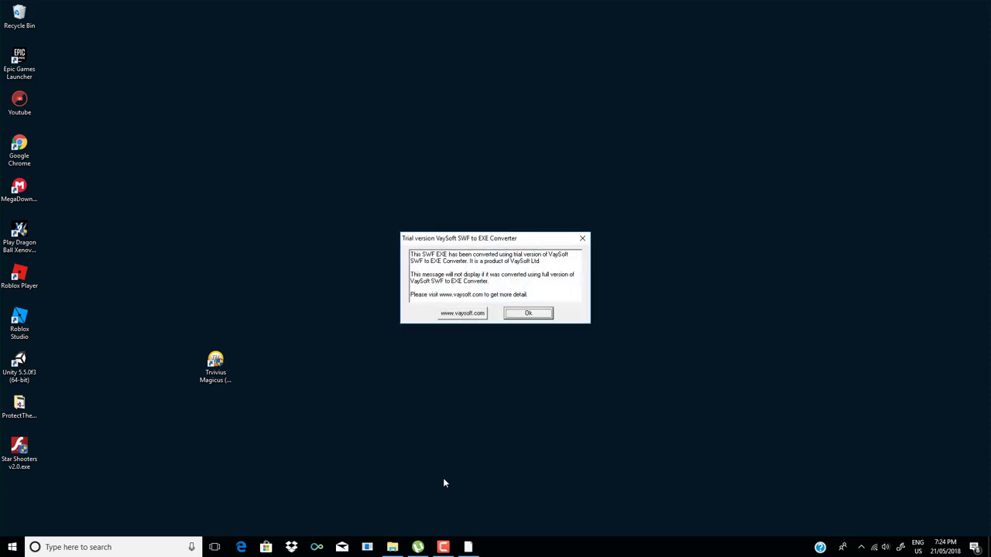
click(443, 548)
click(941, 502)
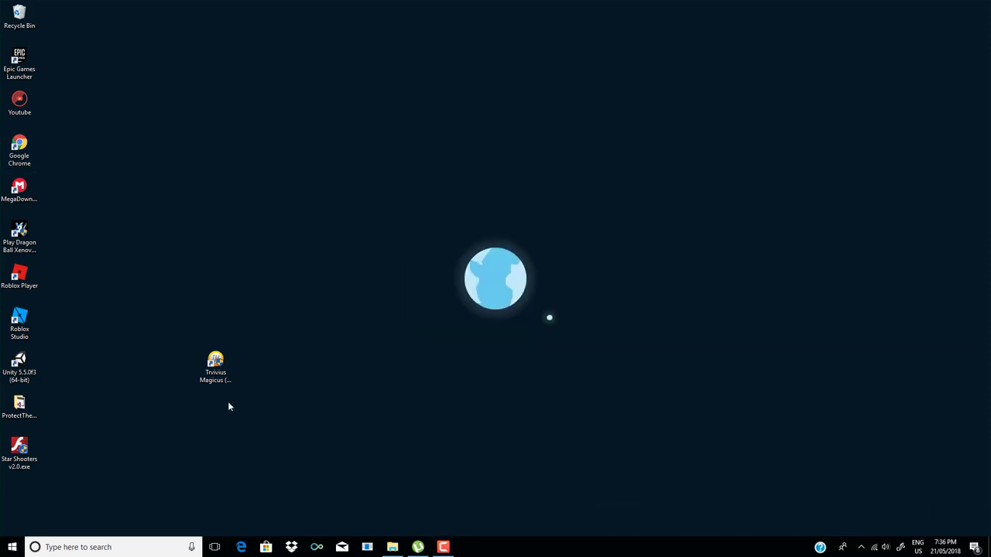
Launch Trvivius Magicus from its desktop shortcut, accepting the trial notice, and submit a player name to Dumbledore.
double_click(220, 381)
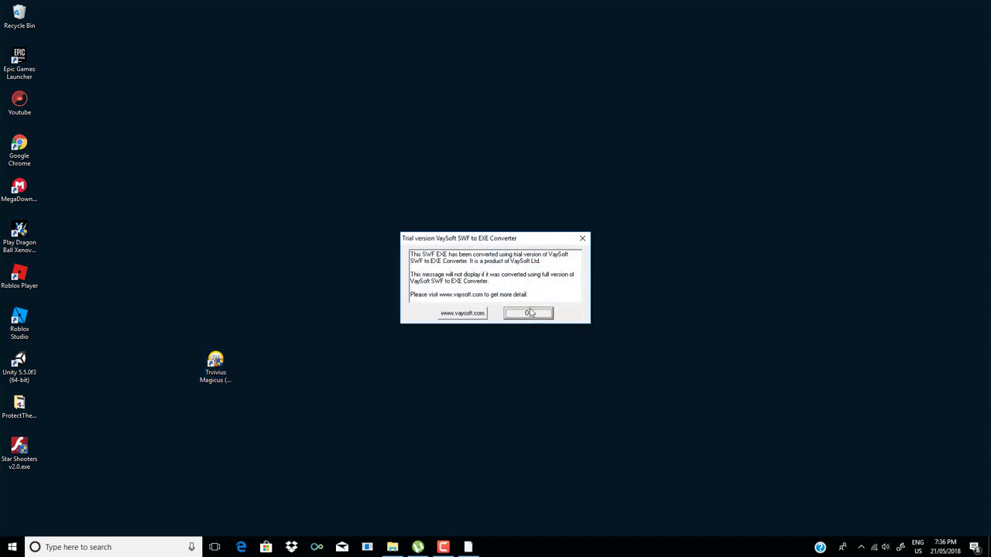
click(531, 312)
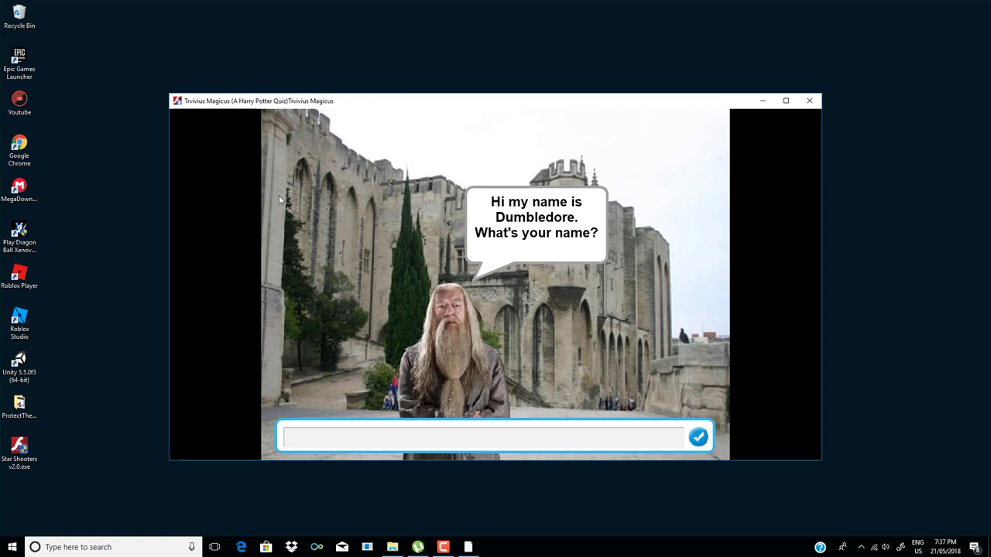
text(albi)
key(Return)
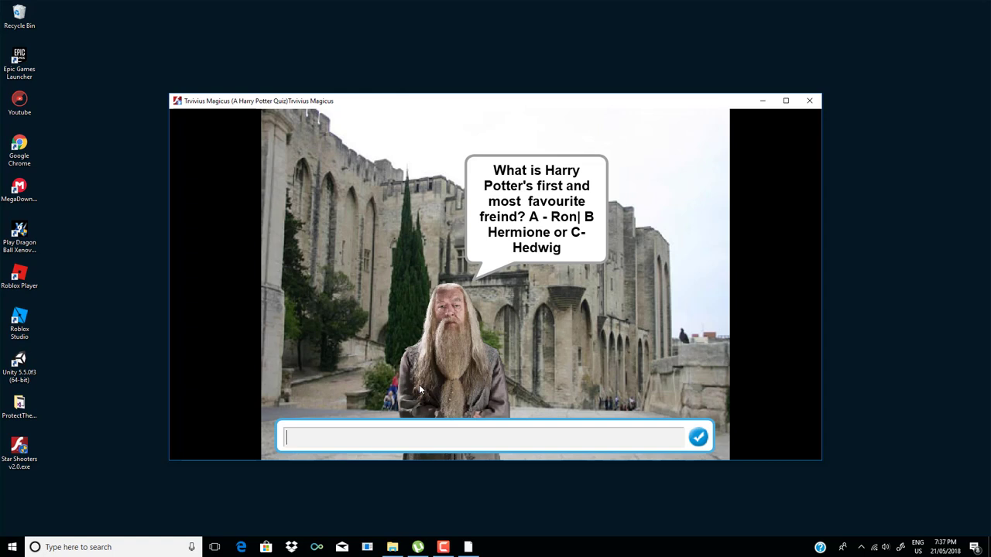
Answer the four quiz questions: A for the first friend, A for the closest relative, A for the basilisk weapon, B for the parents' names.
text(A)
key(Return)
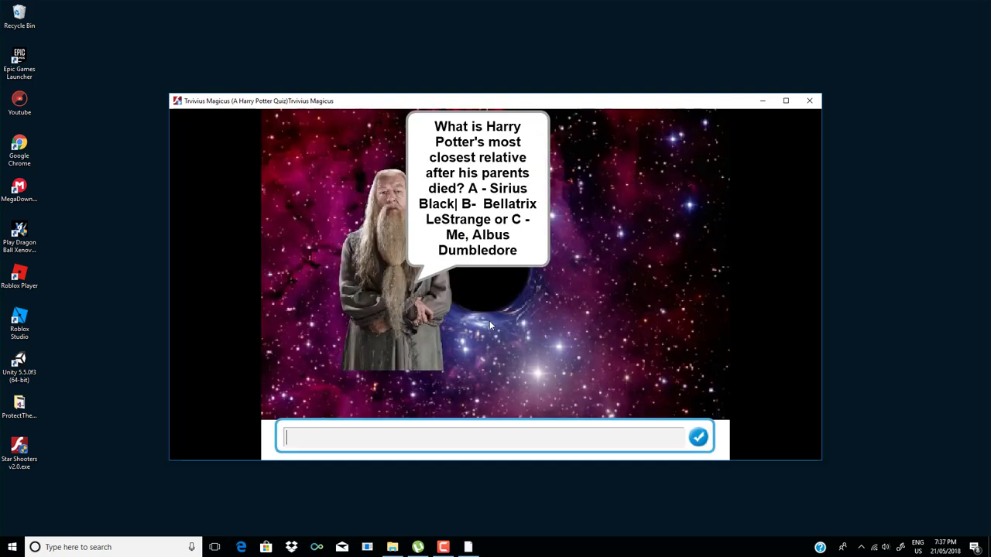
text(a)
key(Return)
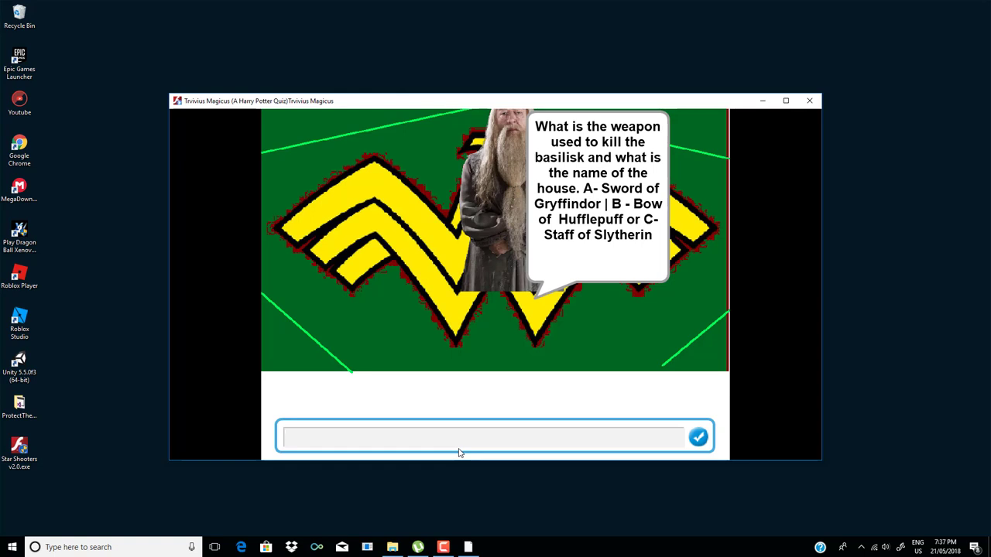
text(a)
key(Return)
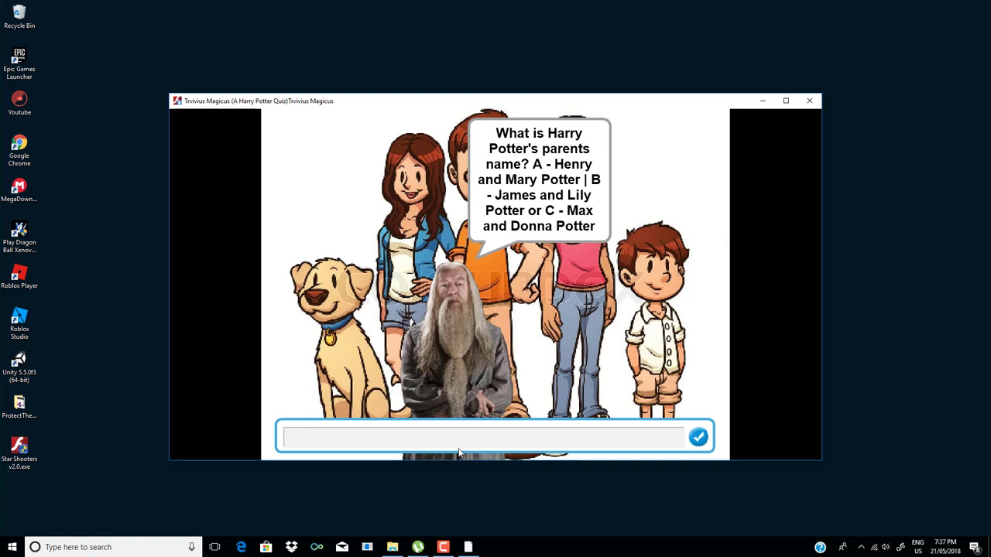
text(b)
key(Return)
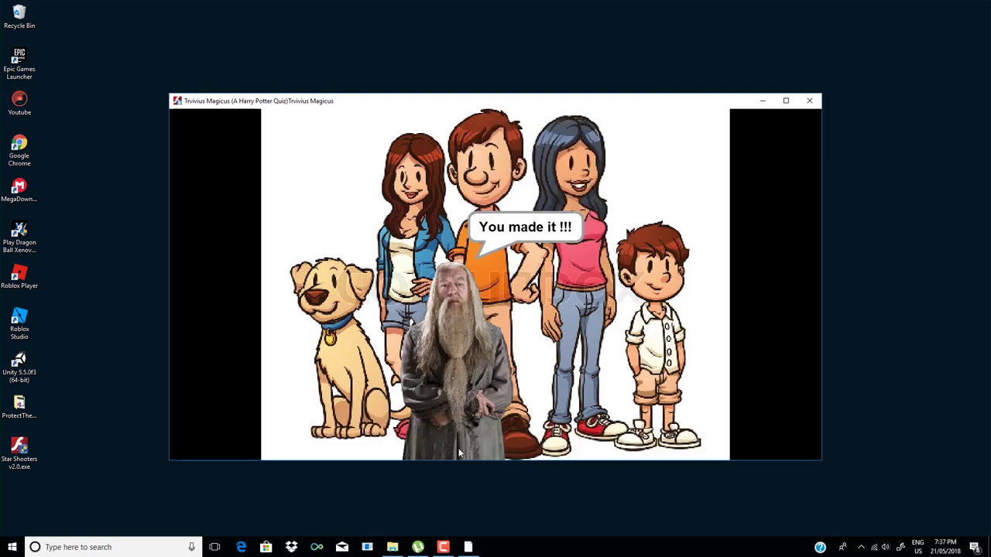
Lower the system volume by two steps and close the Trvivius Magicus game window.
key(XF86AudioLowerVolume)
key(XF86AudioLowerVolume)
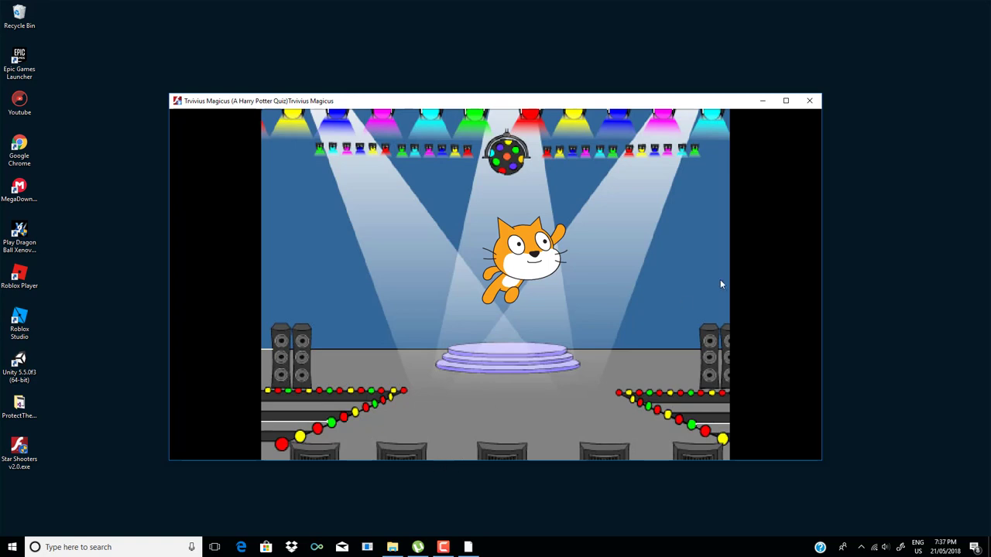
click(809, 101)
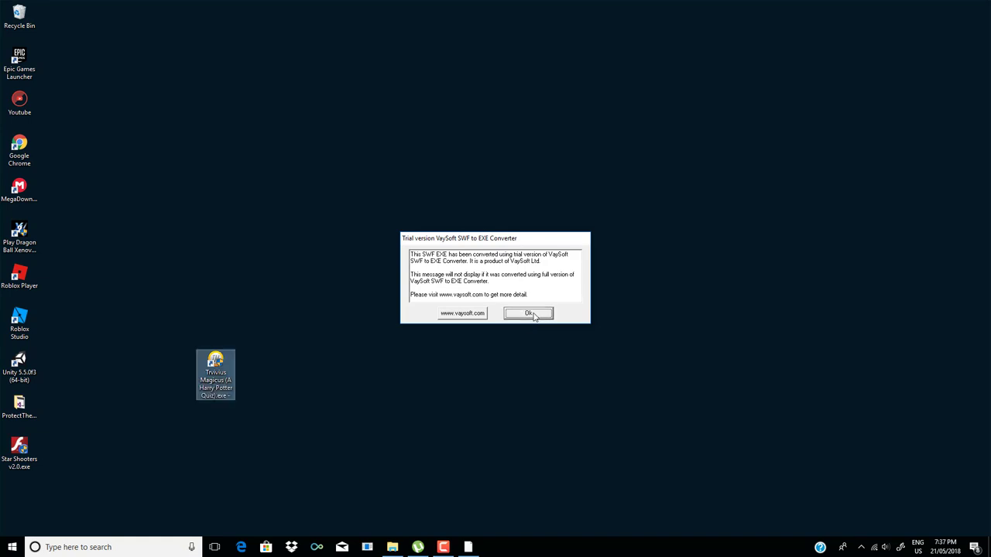
Dismiss the VaySoft trial notice and move the Trvivius Magicus shortcut nearer the globe in the middle of the desktop wallpaper.
click(529, 313)
drag(206, 367, 363, 237)
click(436, 326)
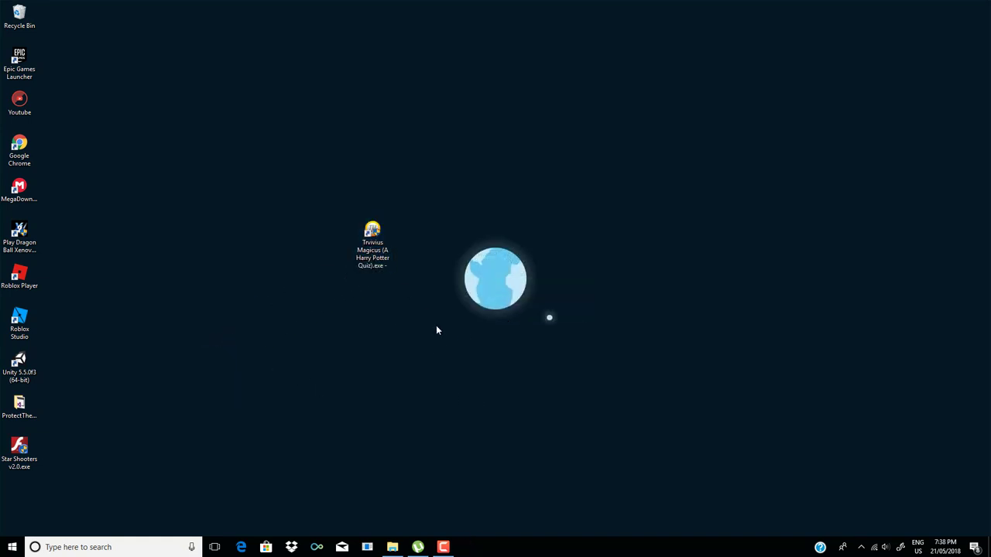